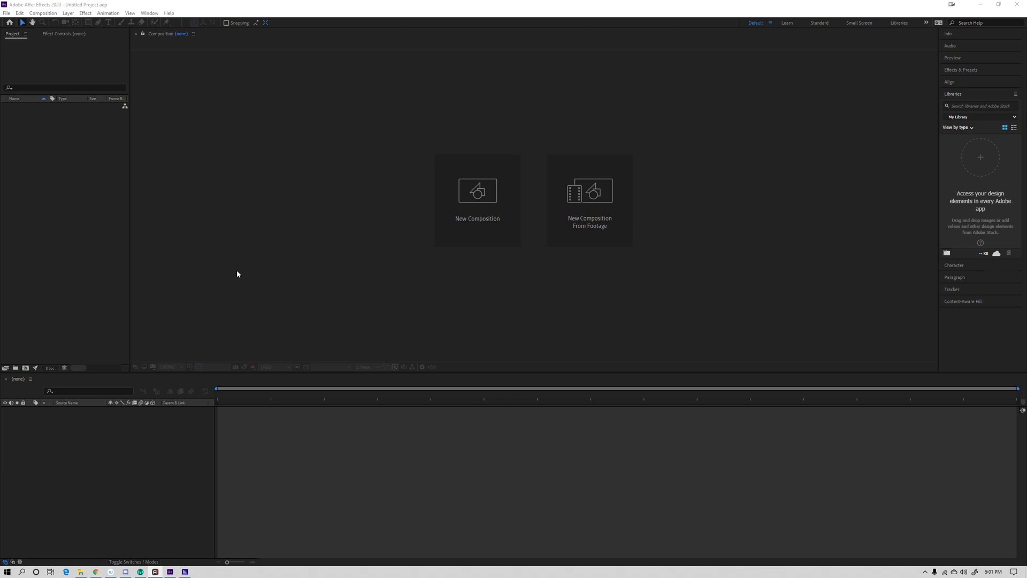
- Switch to File Explorer and examine the rendered Memphis frame sequence in the images folder
key("alt+Tab")
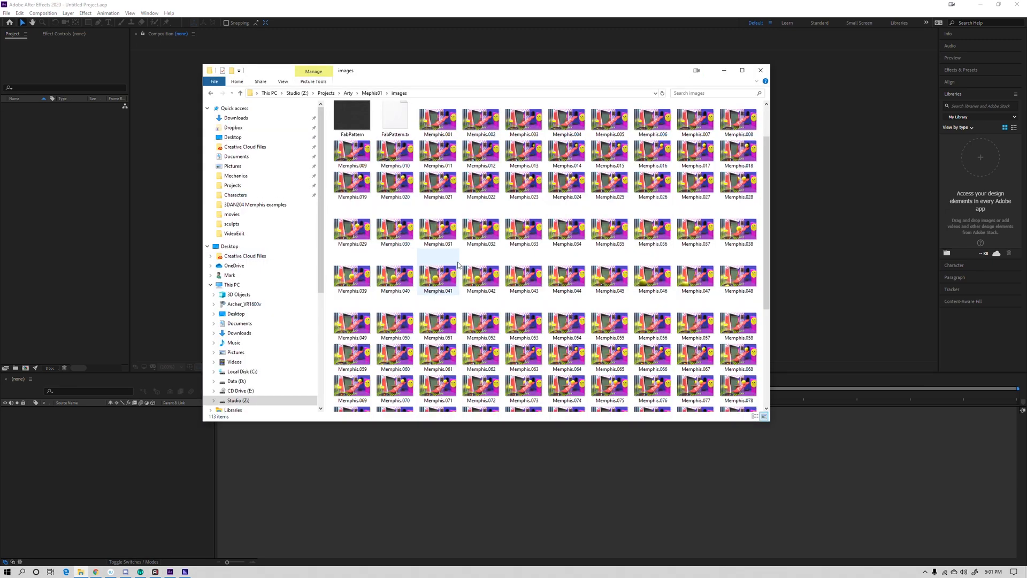
left_click(442, 120)
scroll(481, 128, "up", 1)
left_click(524, 142)
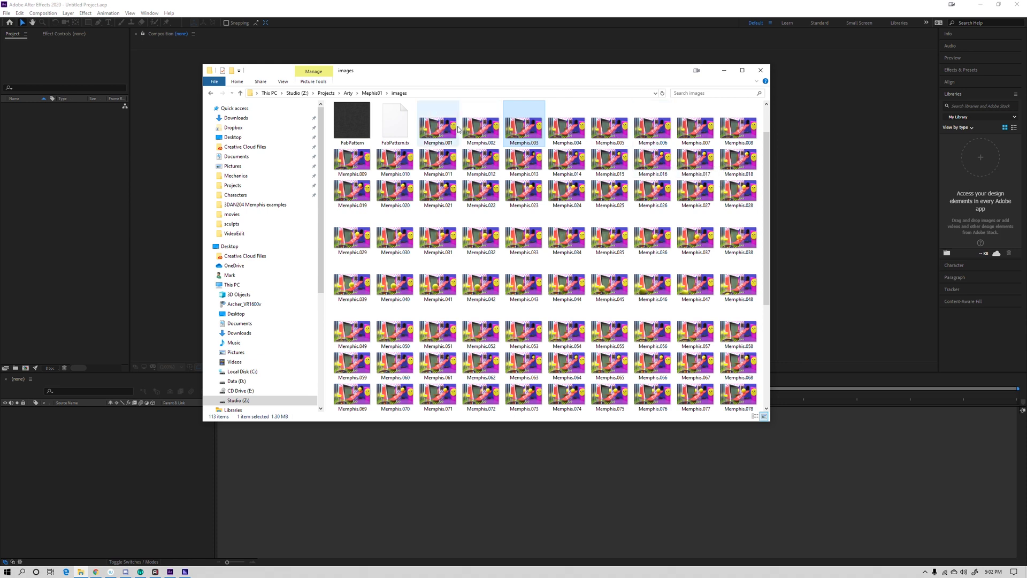
left_click(567, 128)
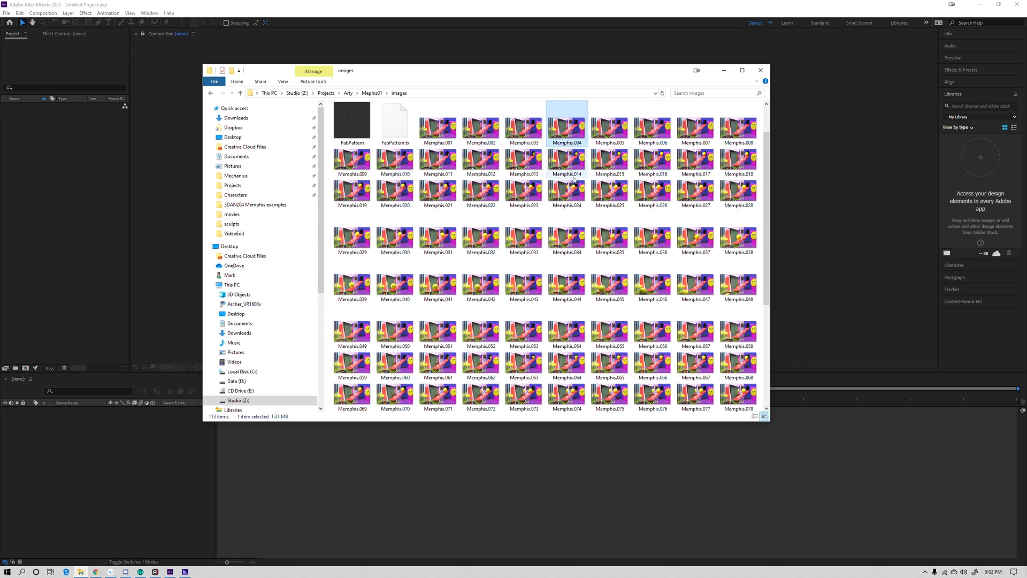
left_click(448, 135)
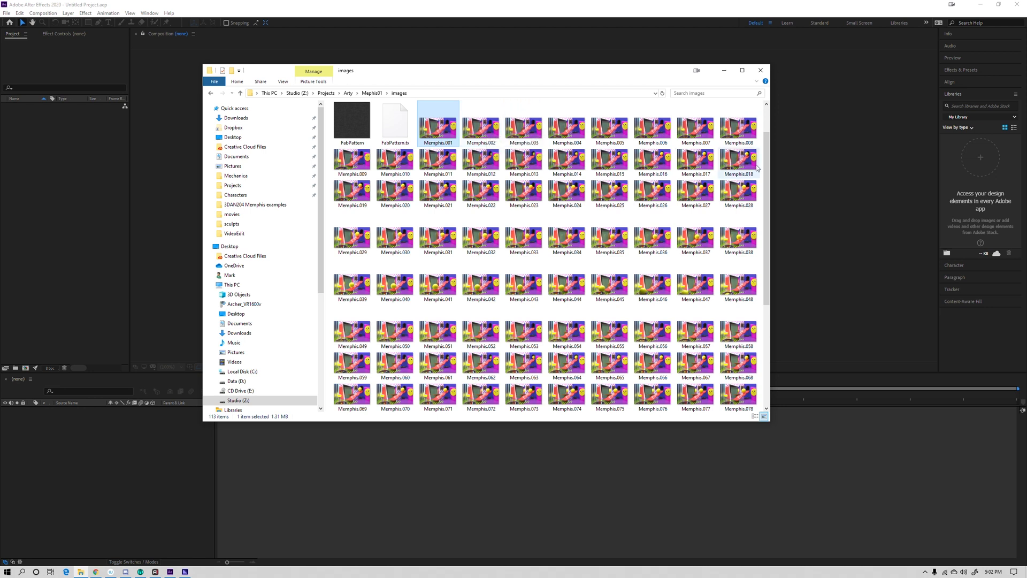
scroll(757, 169, "down", 10)
scroll(667, 162, "up", 15)
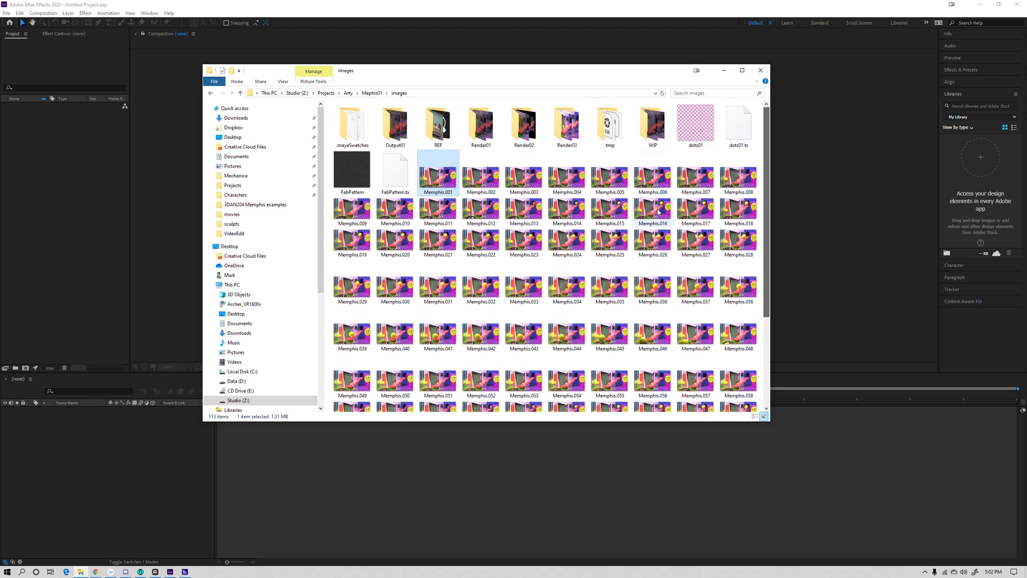
left_click(695, 71)
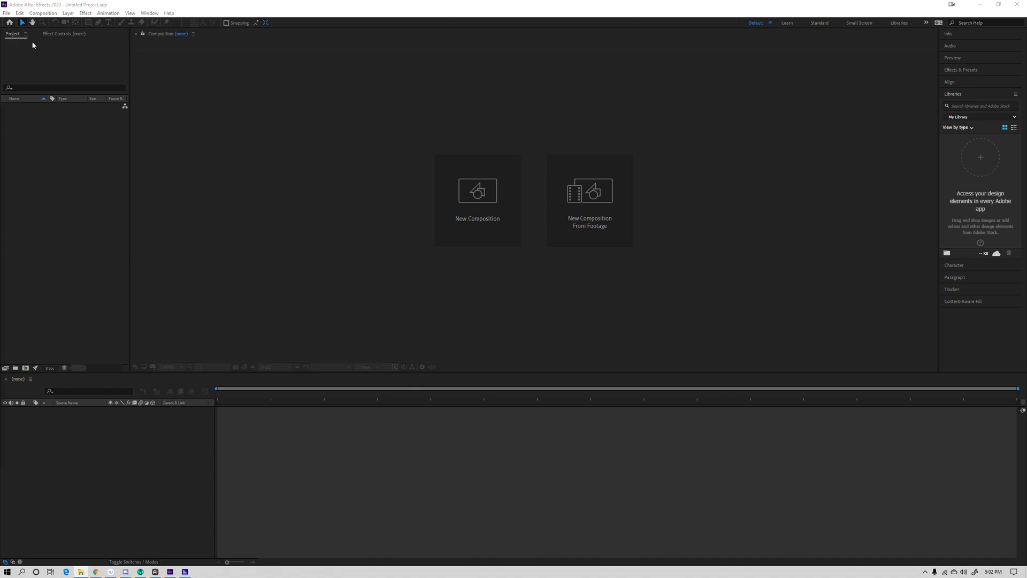
left_click(13, 36)
left_click(56, 34)
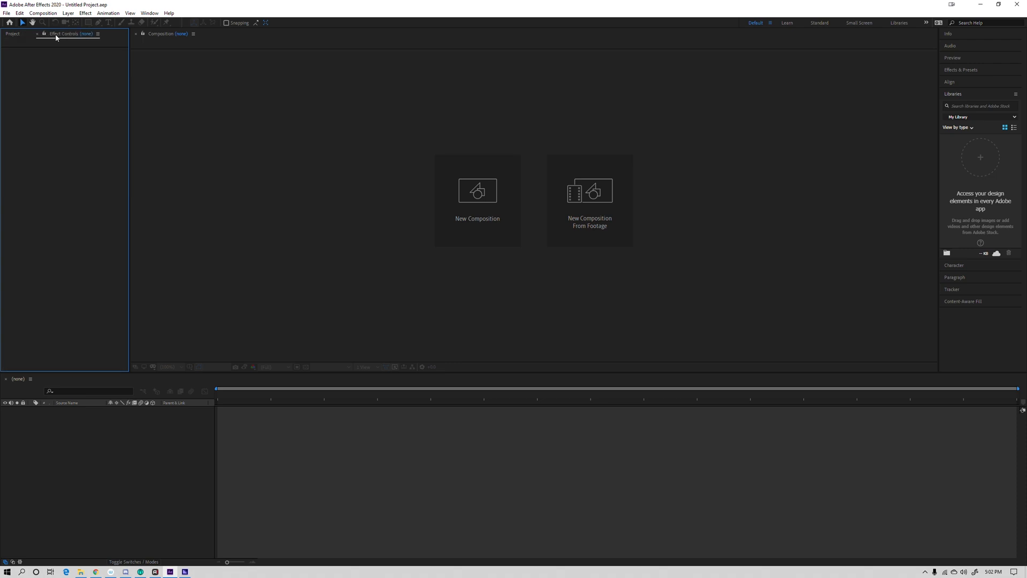
left_click(15, 36)
left_click(48, 35)
left_click(14, 36)
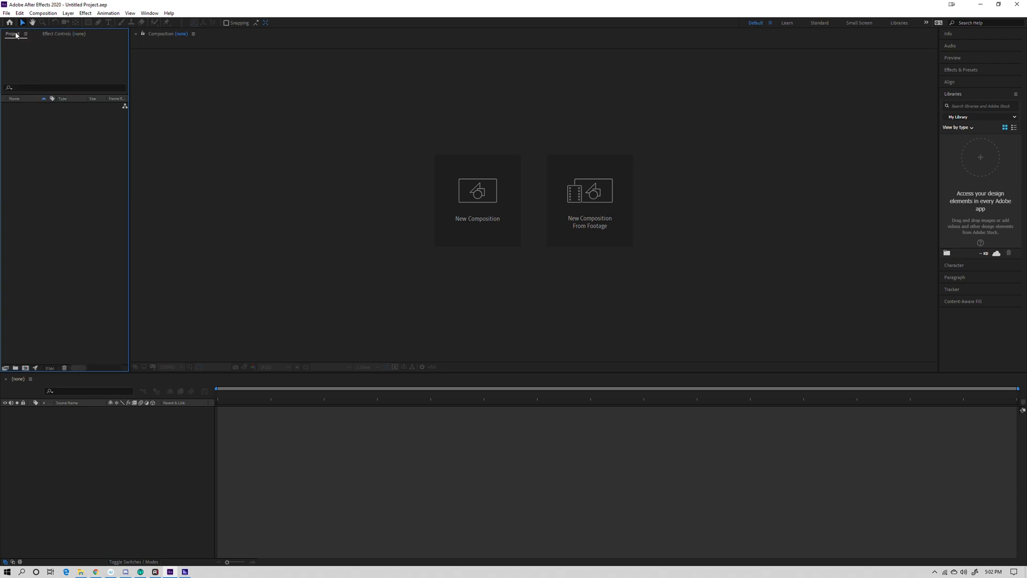
- Import the Memphis frames from the images folder as footage, using Memphis.001 with the PNG Sequence option
double_click(63, 203)
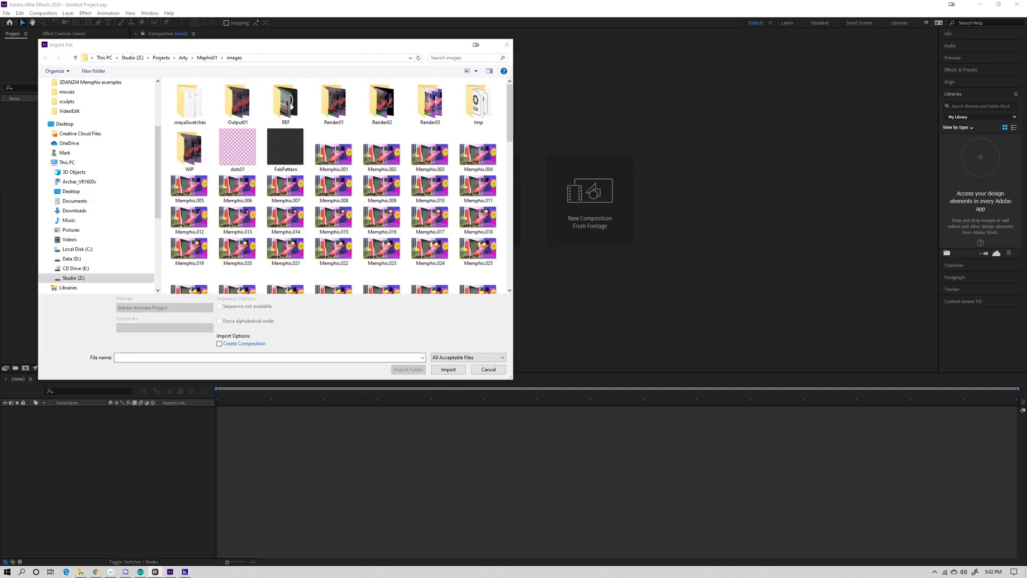
left_click(289, 48)
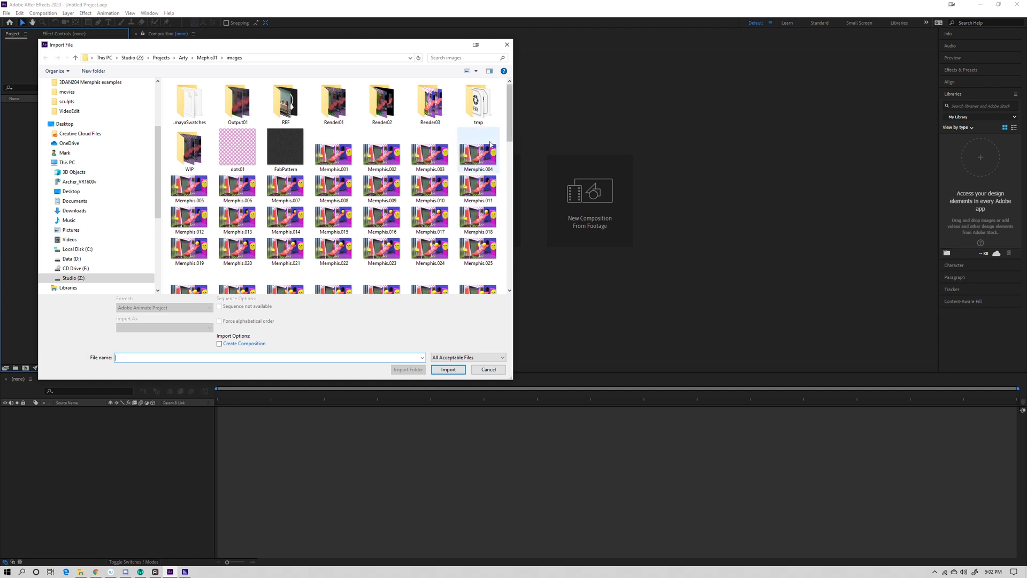
mouse_move(511, 123)
left_mouse_down()
mouse_move(515, 261)
mouse_move(505, 117)
left_mouse_up()
left_click(347, 155)
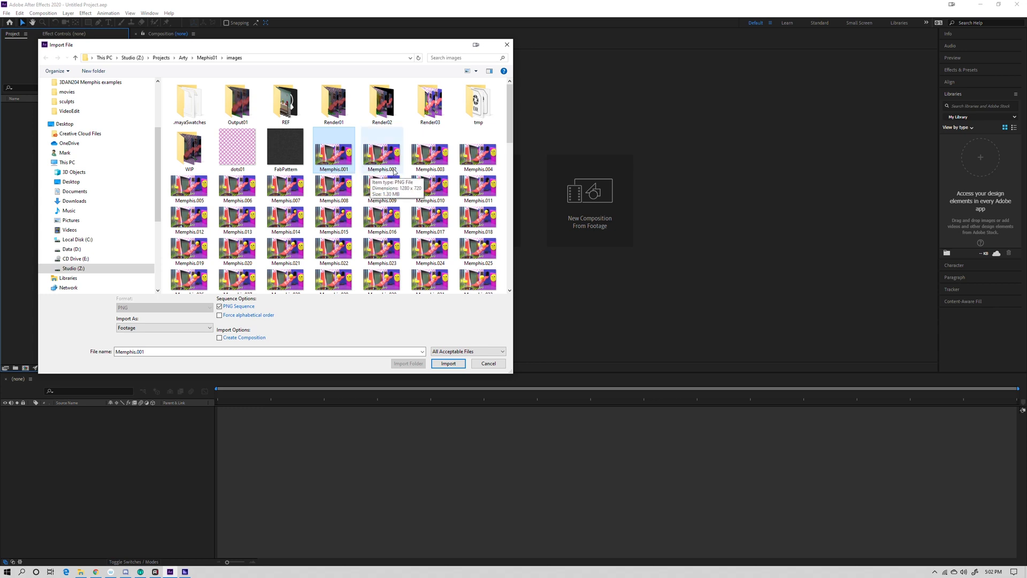
left_click_drag(509, 137, 512, 283)
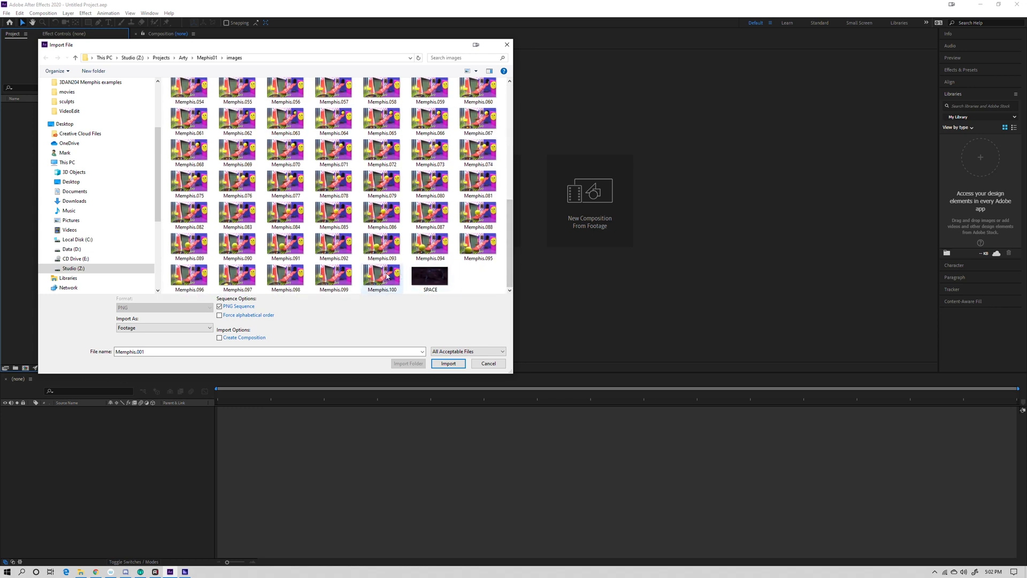
left_click_drag(510, 257, 522, 117)
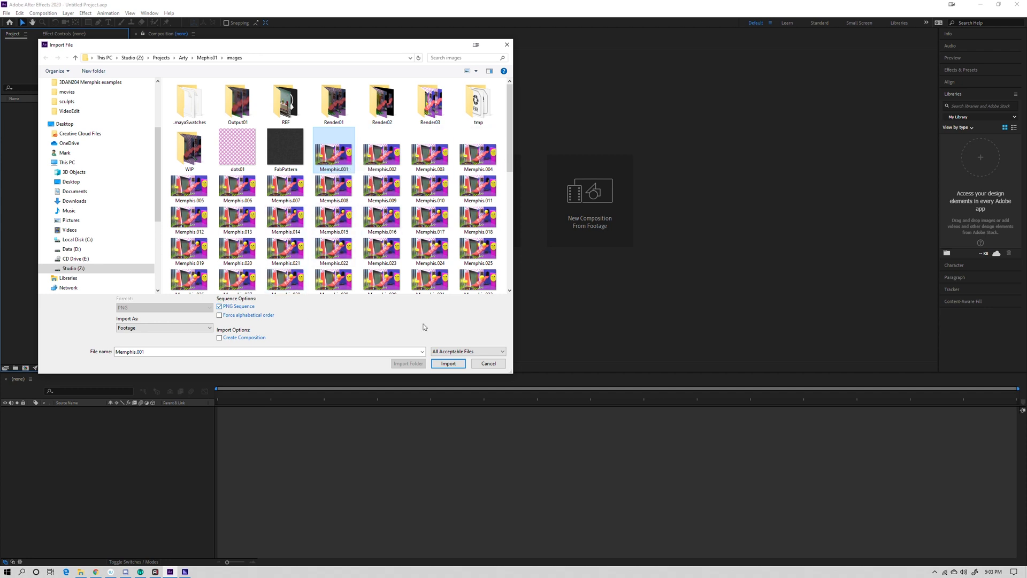
left_click(449, 363)
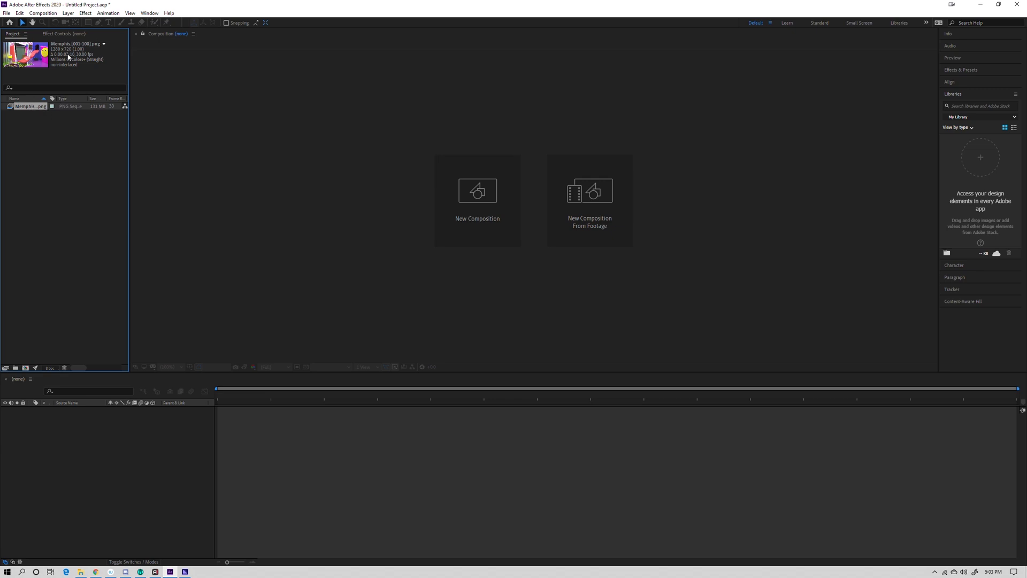
- Interpret the imported Memphis sequence at an assumed frame rate of 25 frames per second
left_click(44, 145)
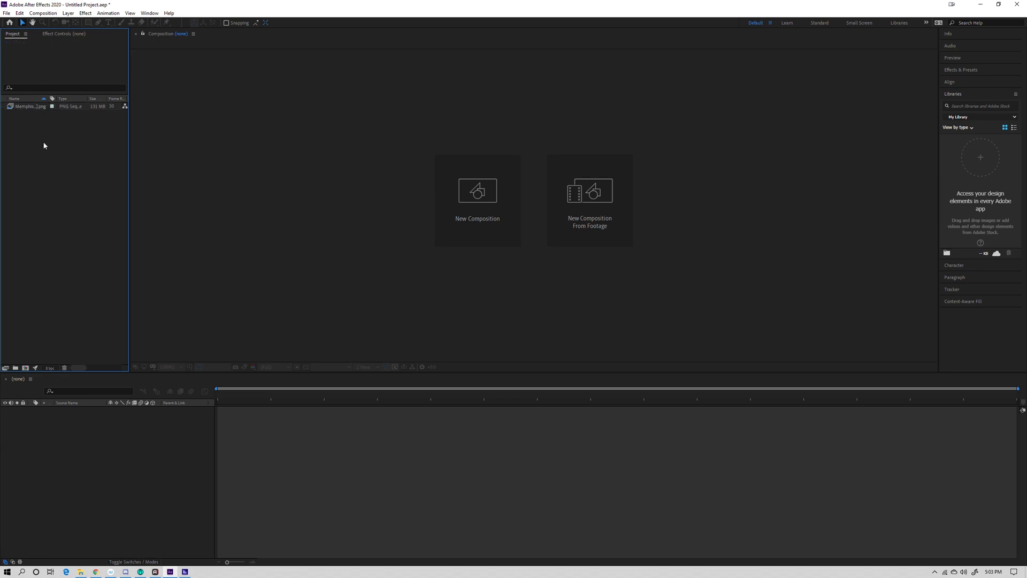
left_click(28, 108)
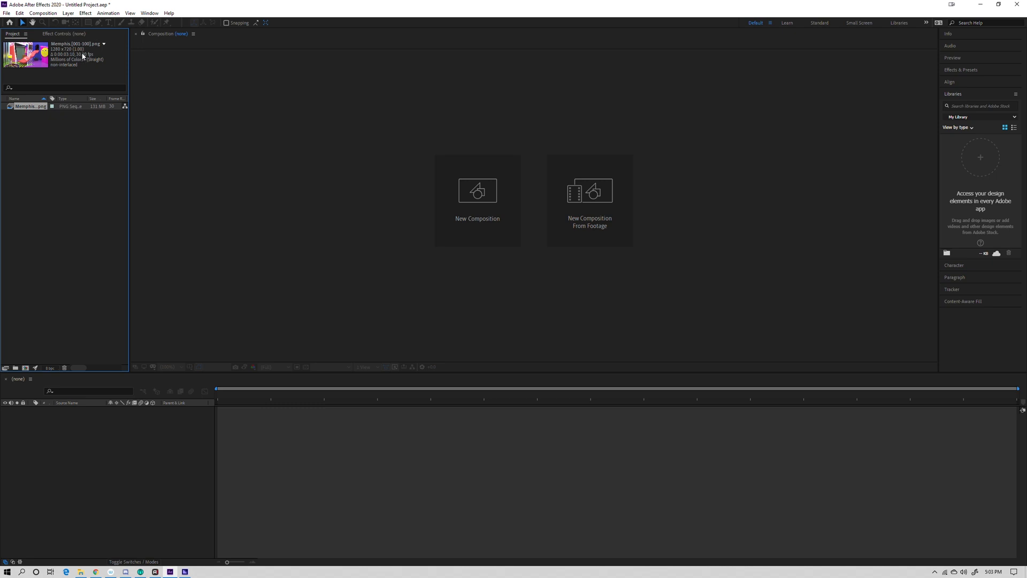
right_click(31, 109)
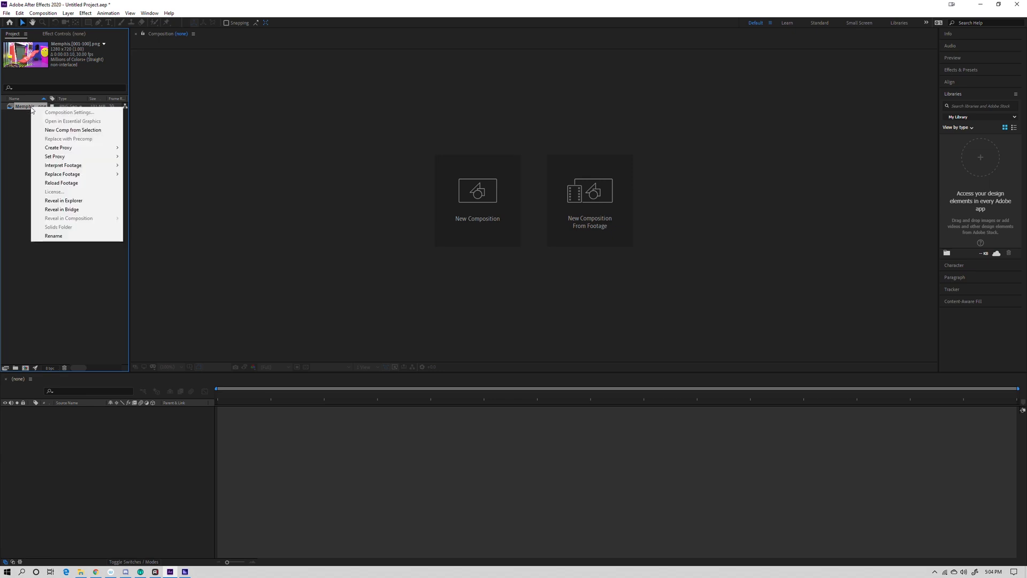
mouse_move(72, 167)
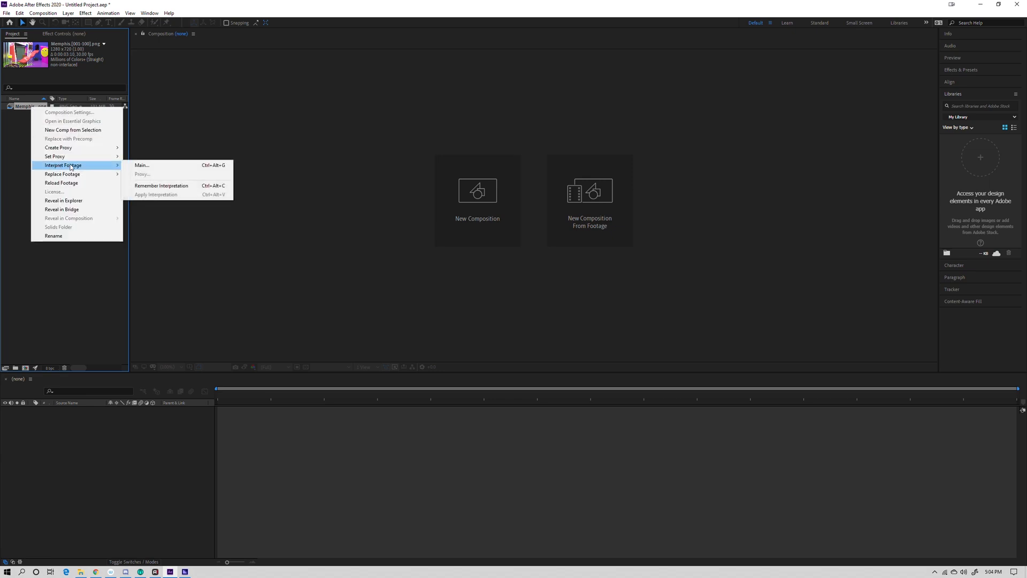
left_click(154, 165)
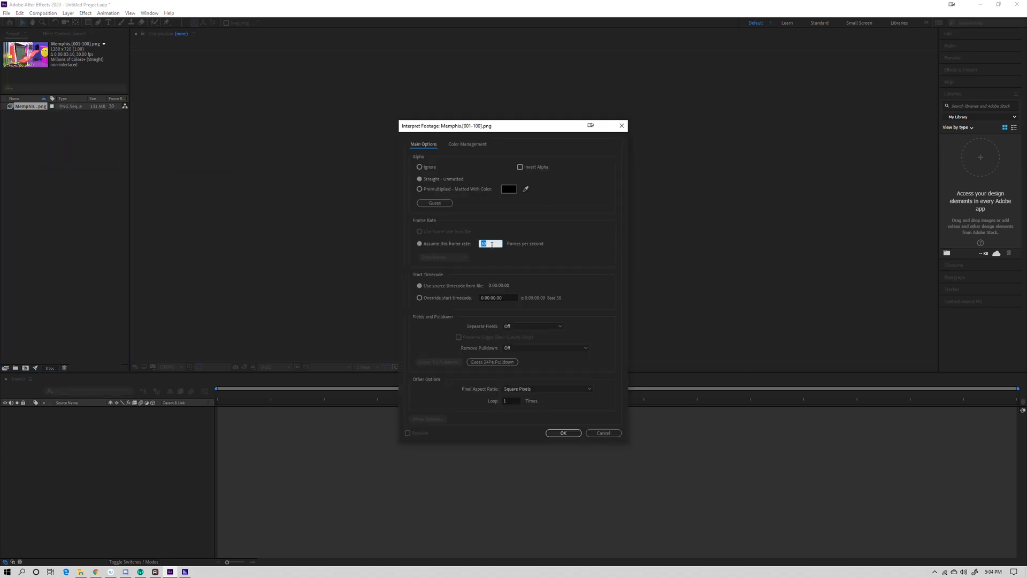
type("25")
left_click(564, 432)
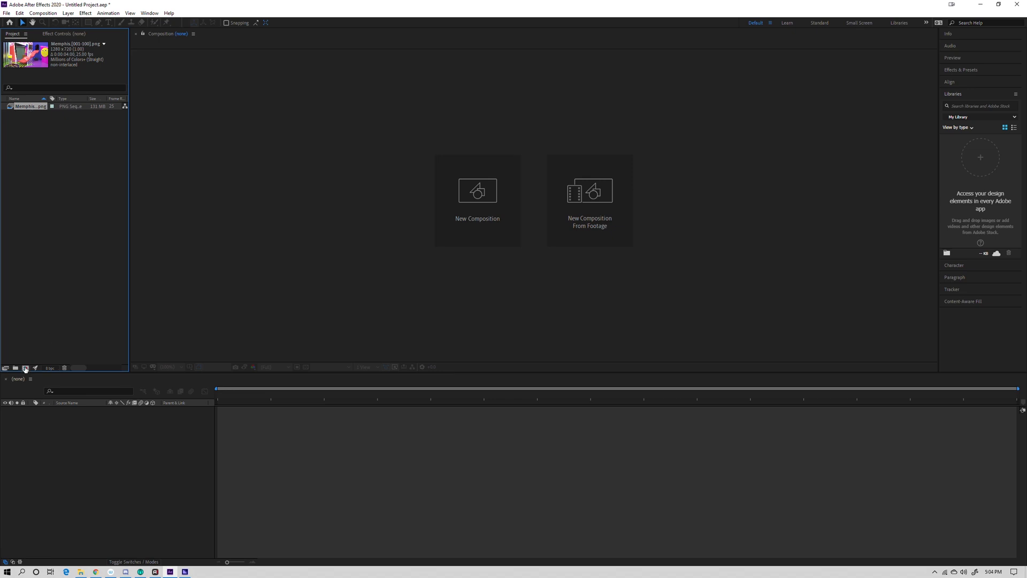
- Create a composition from the Memphis PNG sequence, preview its animation, and return the playhead to the first frame
left_click_drag(28, 108, 25, 368)
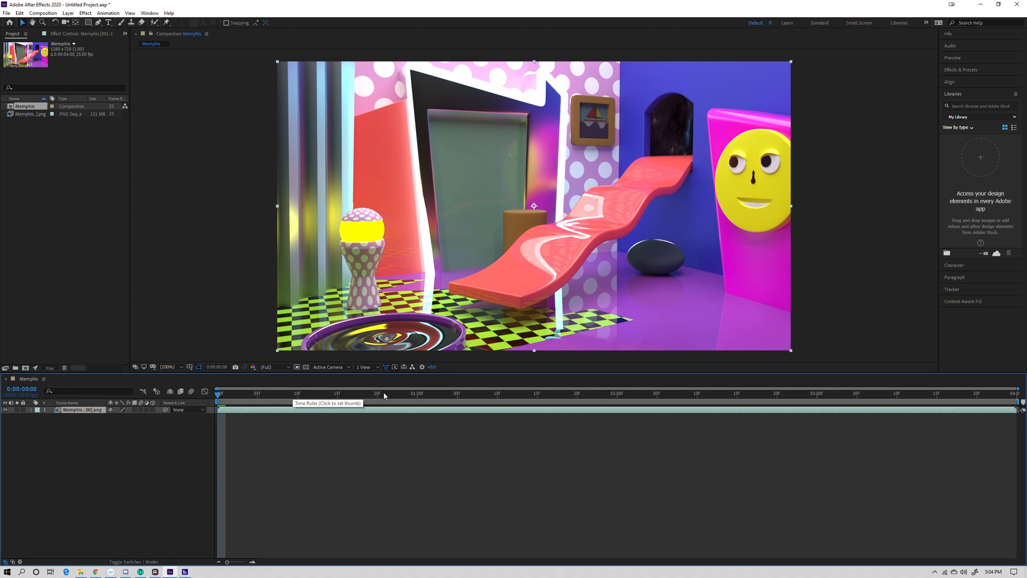
left_click(392, 395)
key("space")
left_click_drag(657, 391, 266, 391)
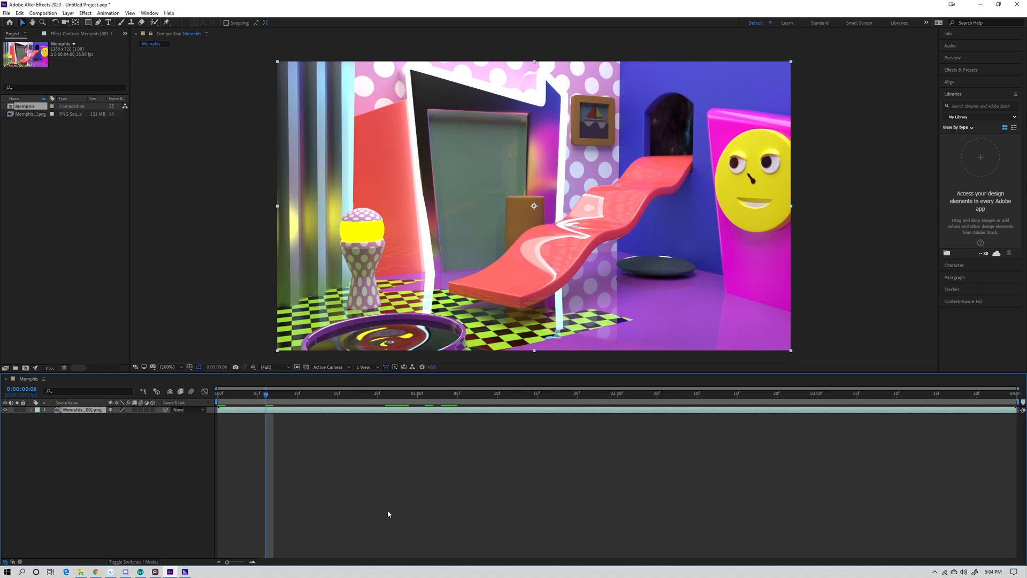
key("space")
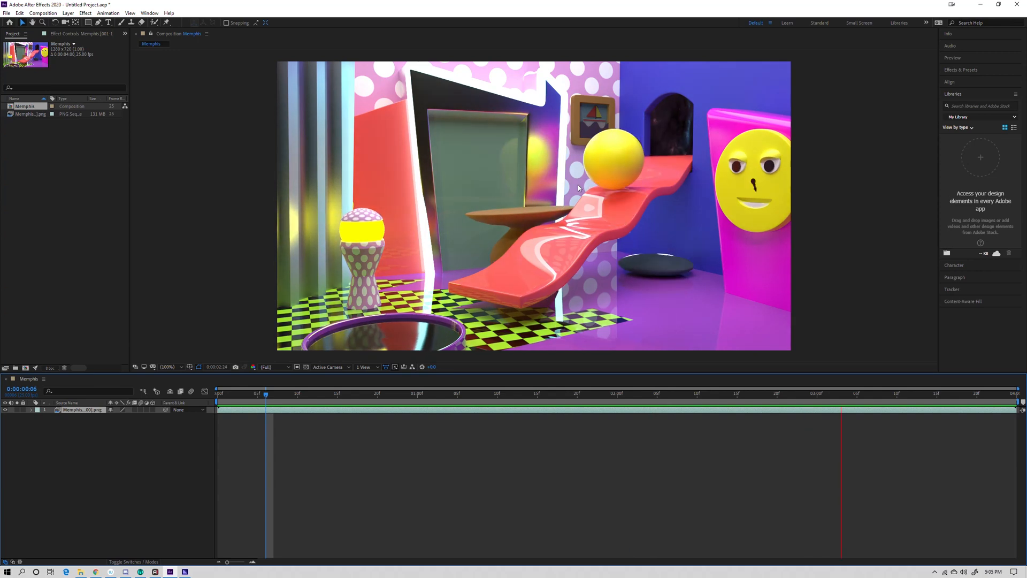
left_click(299, 395)
key("Home")
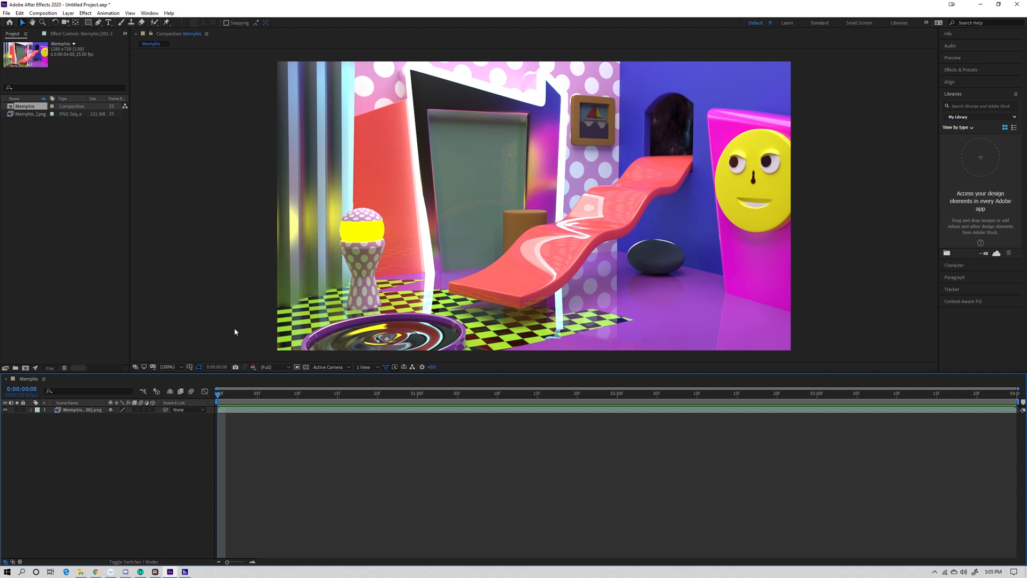
- Set the Memphis composition's duration to 0:00:12:00 in the composition settings
left_click(458, 411)
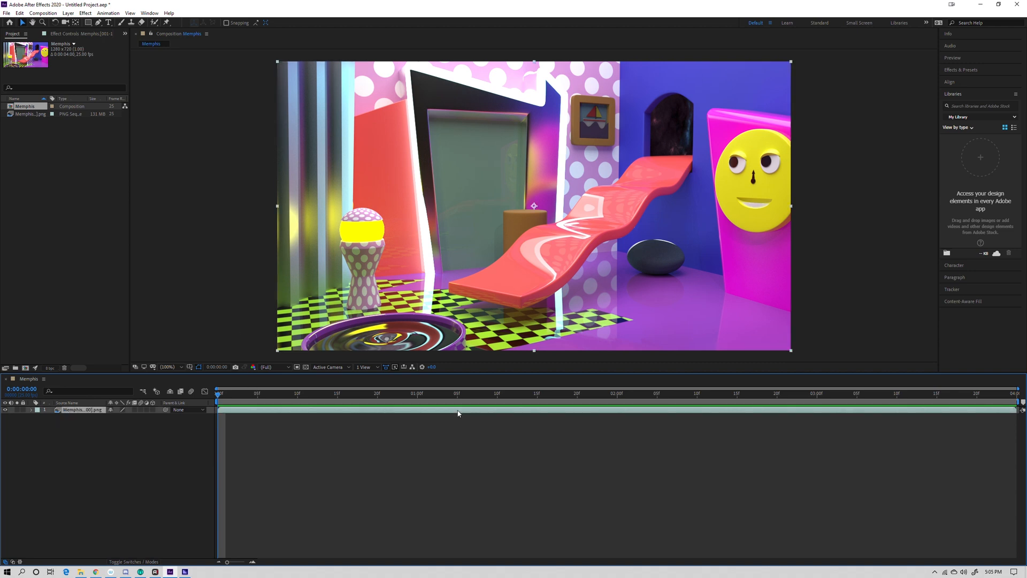
left_click_drag(217, 390, 226, 409)
left_click(45, 14)
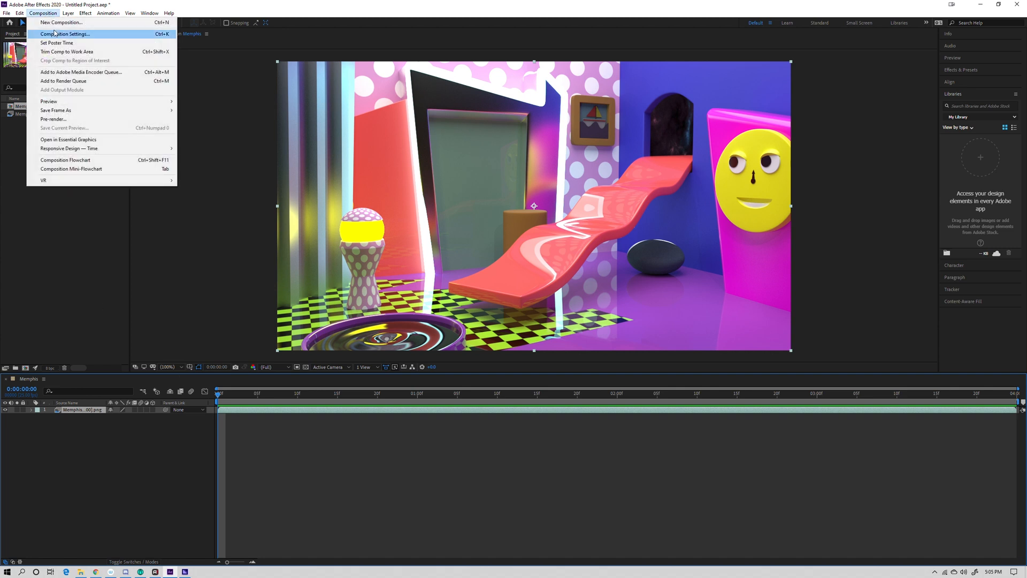
left_click(78, 35)
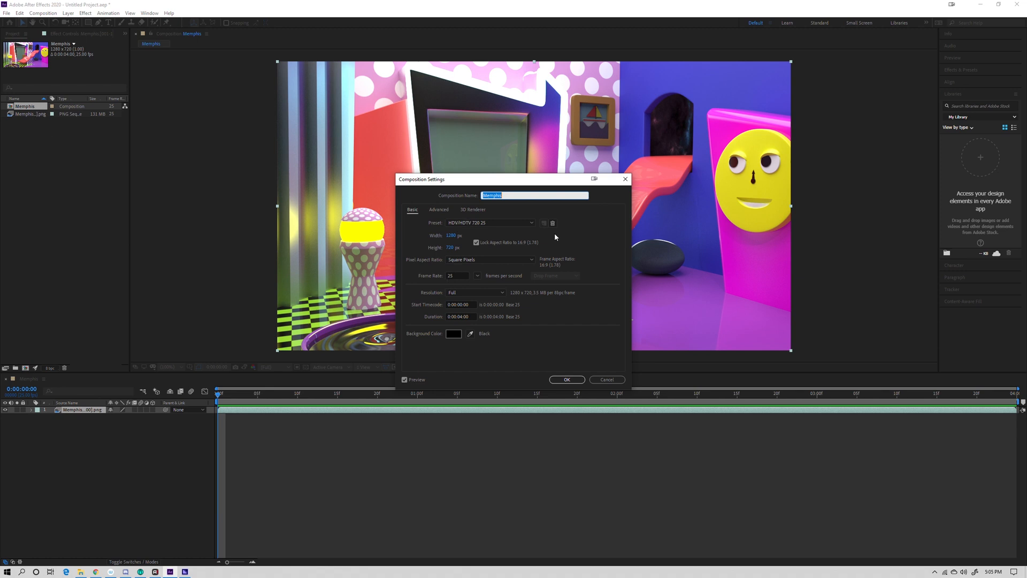
left_click(463, 316)
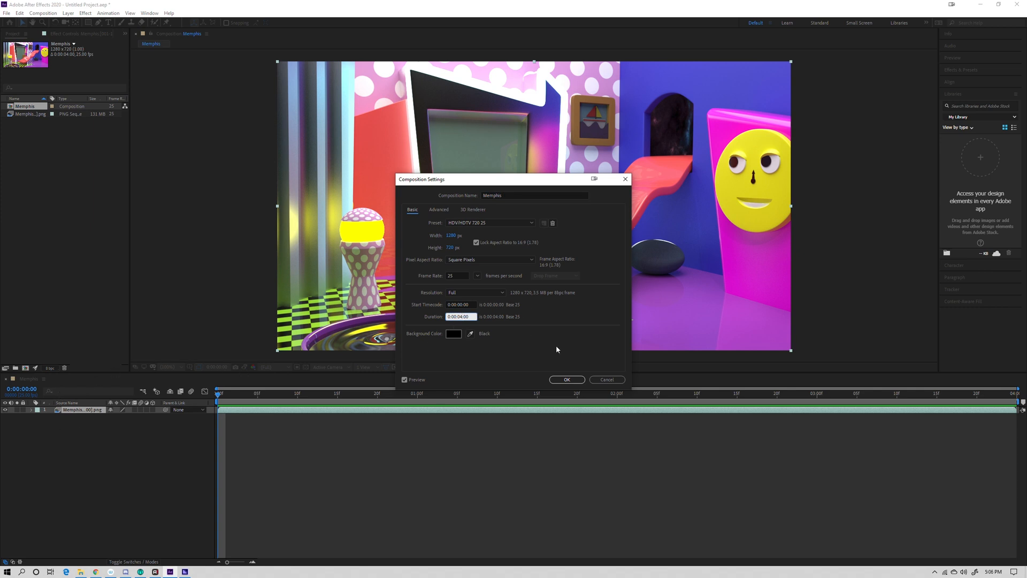
key("BackSpace")
key("BackSpace")
type("12")
left_click(567, 379)
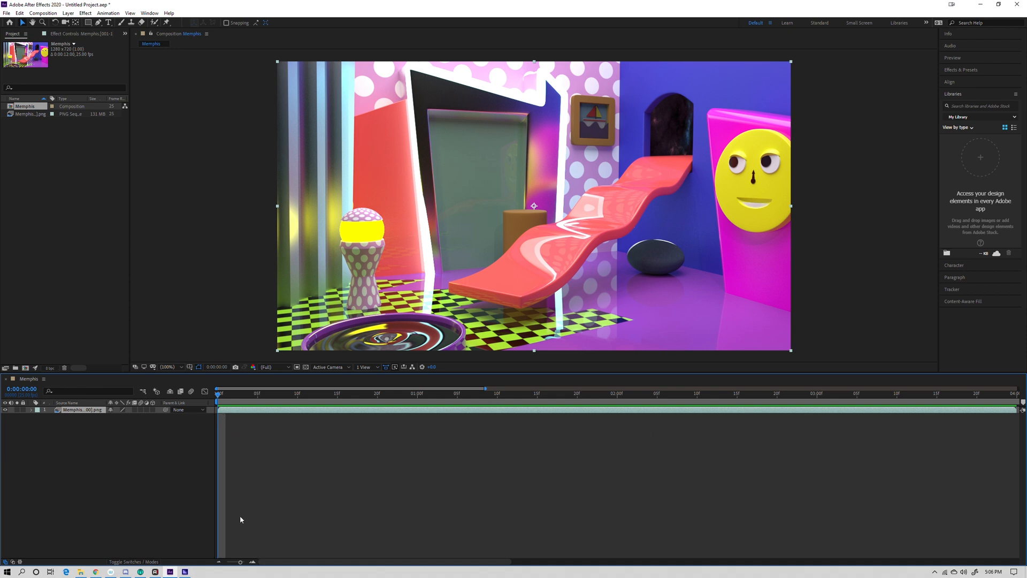
- Fit the composition's whole duration in the timeline, then scrub back from its end and play the animation
left_click(252, 562)
left_click_drag(242, 562, 221, 500)
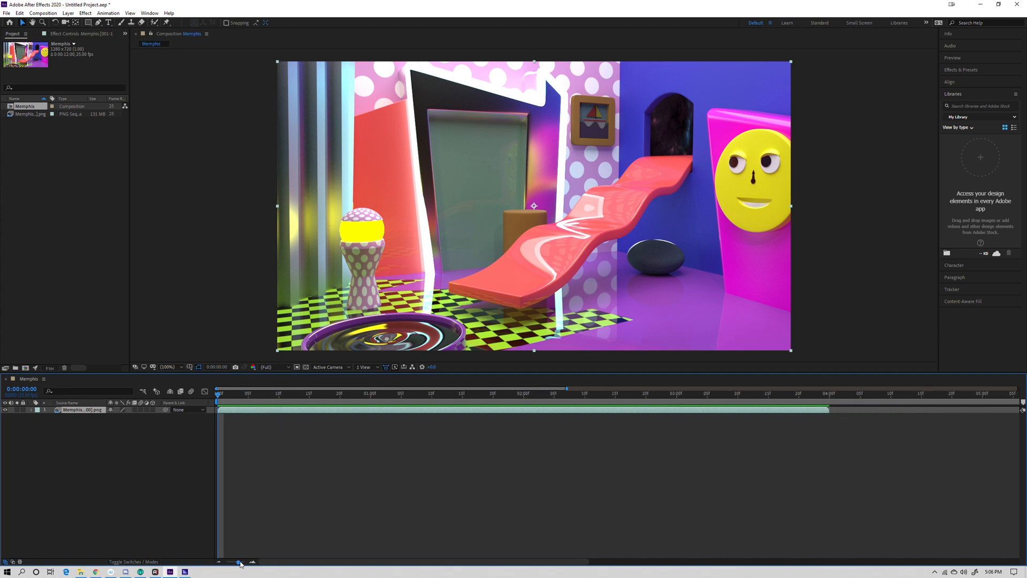
left_click_drag(239, 563, 227, 563)
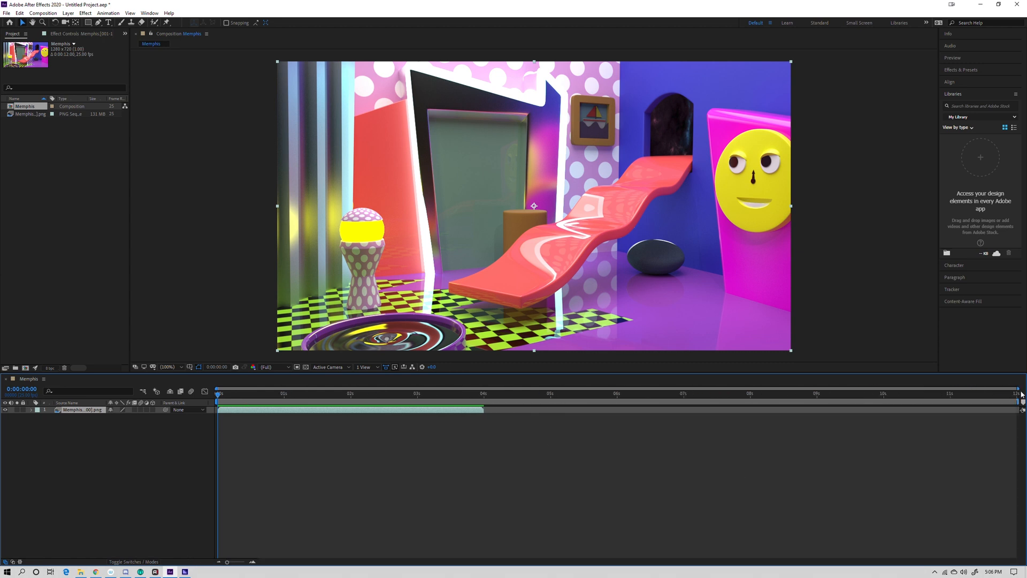
left_click_drag(1006, 394, 377, 408)
key("space")
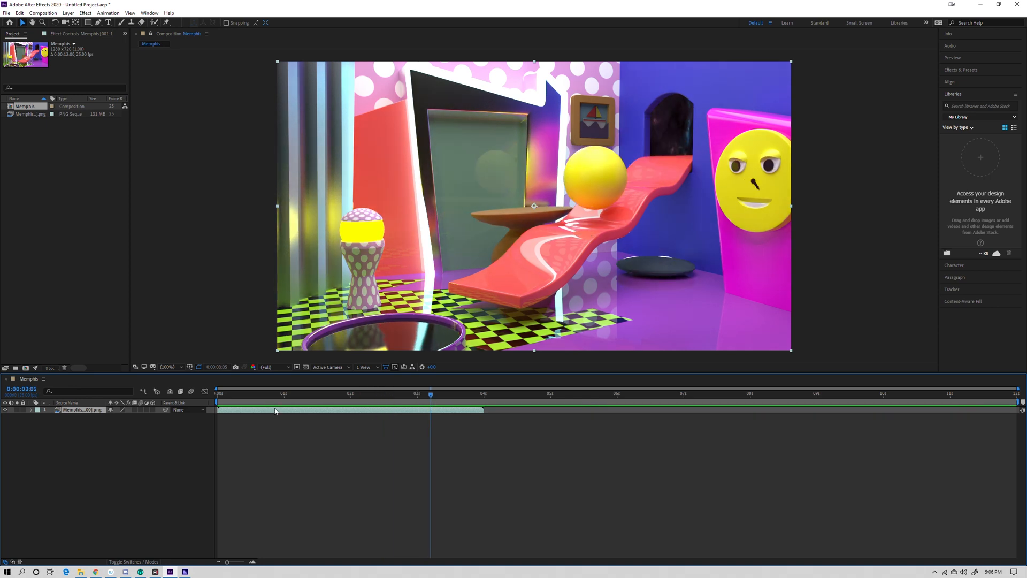
- Return the playhead to the first frame and duplicate the Memphis sequence layer twice
key("Home")
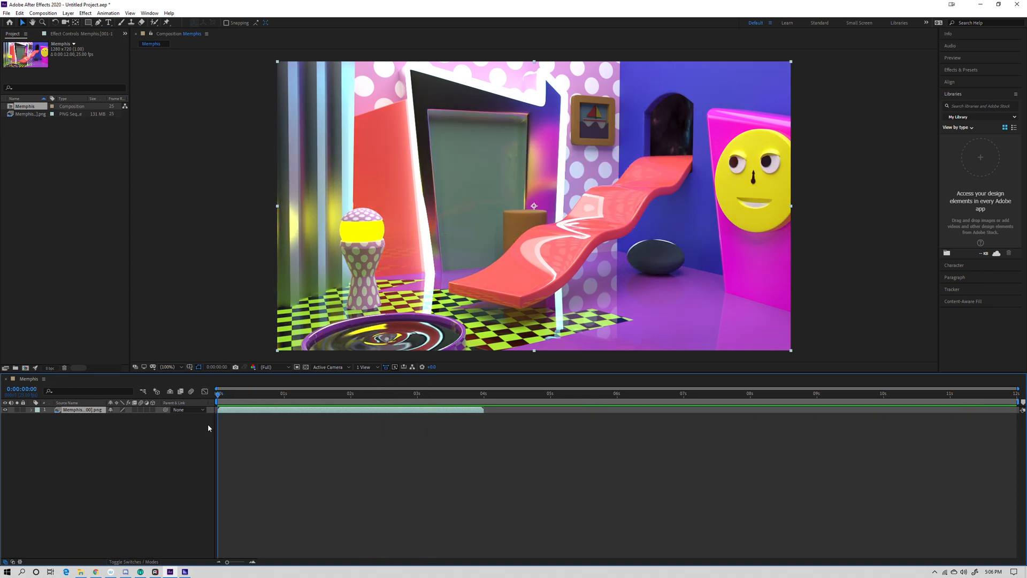
mouse_move(221, 397)
left_mouse_down()
mouse_move(291, 393)
mouse_move(217, 400)
left_mouse_up()
key("ctrl+d")
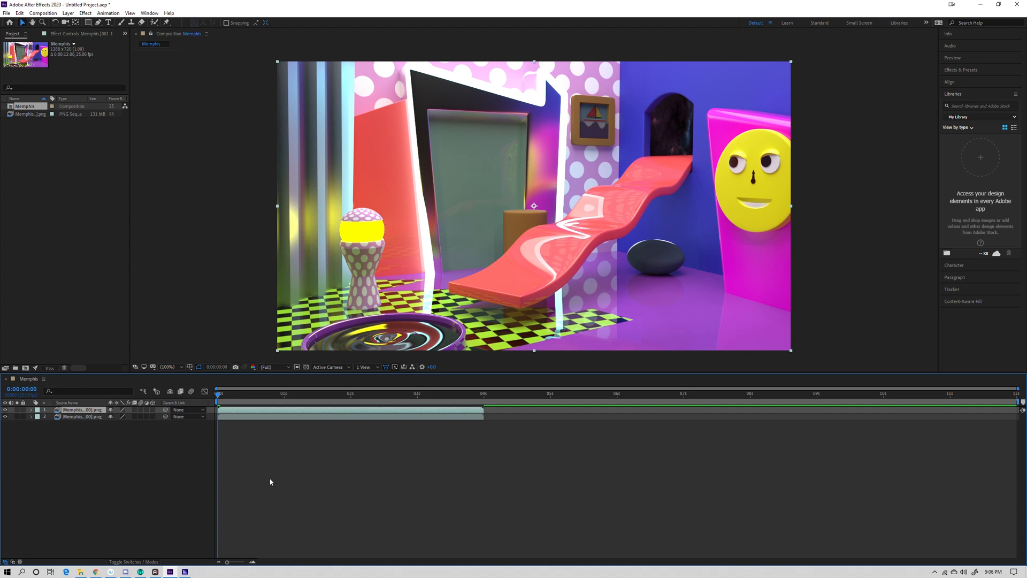
key("ctrl+d")
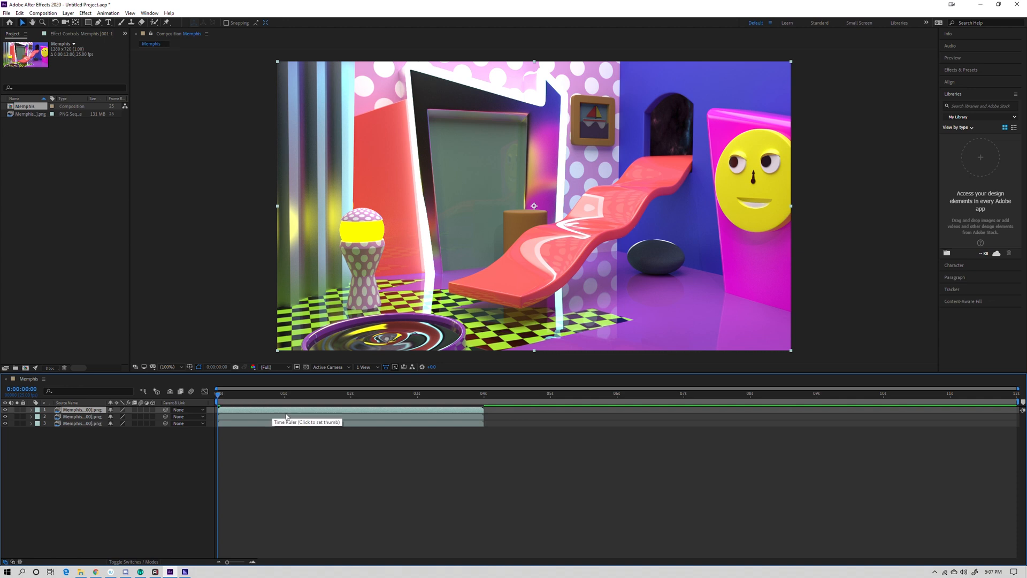
- Stagger the Memphis sequence layers end to end, starting the second layer at 4 seconds and the third at 8 seconds
left_click_drag(342, 419, 608, 421)
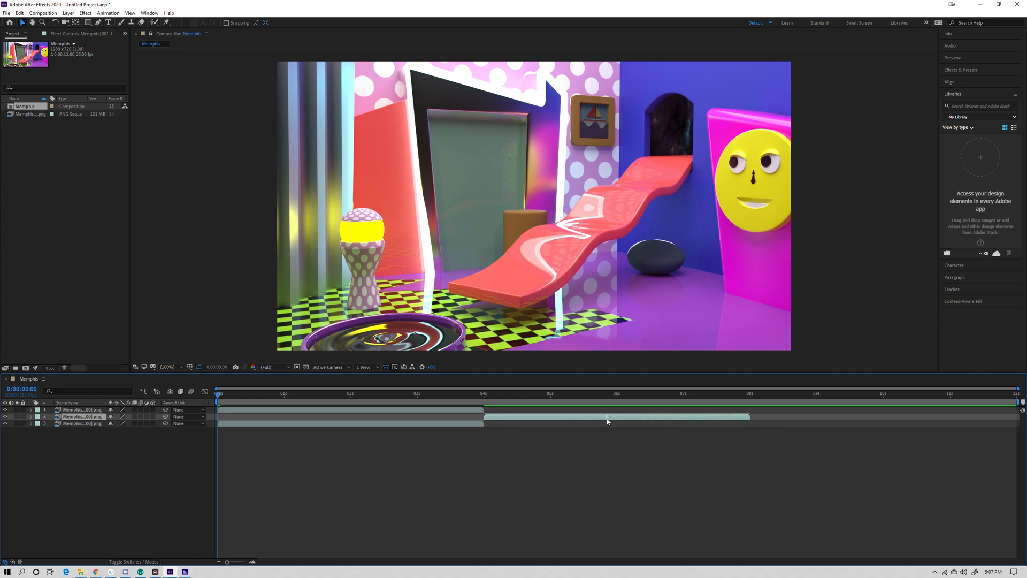
left_click_drag(468, 397, 485, 400)
left_click_drag(275, 428, 817, 432)
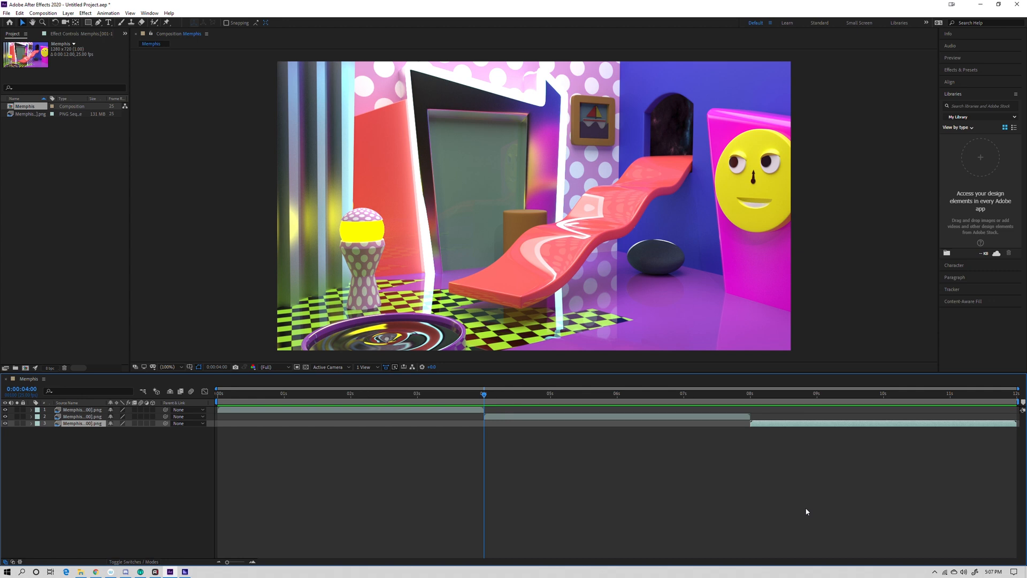
- Play the looped animation across the staggered layers, then return the playhead to the first frame
key("space")
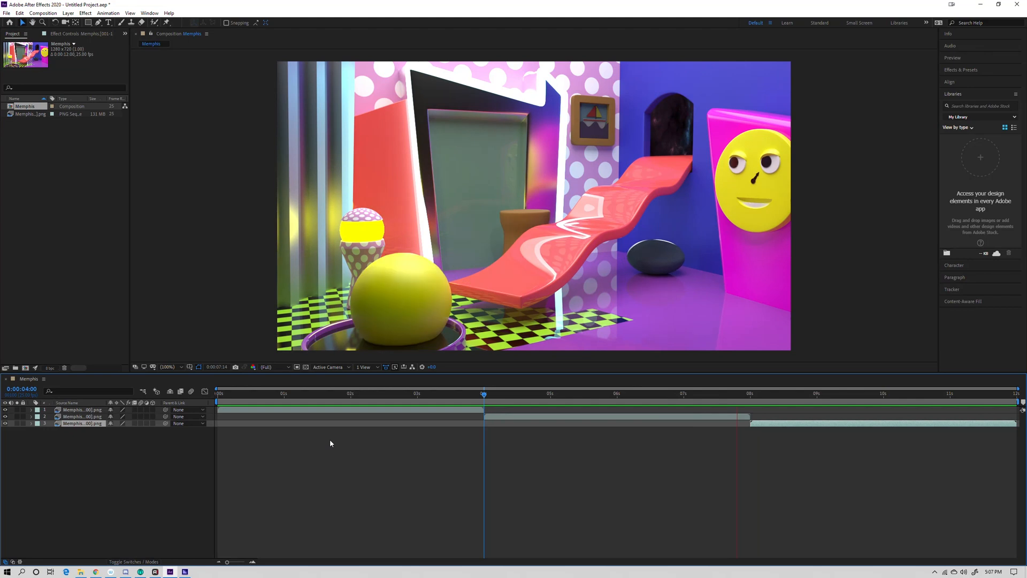
key("space")
left_click(238, 396)
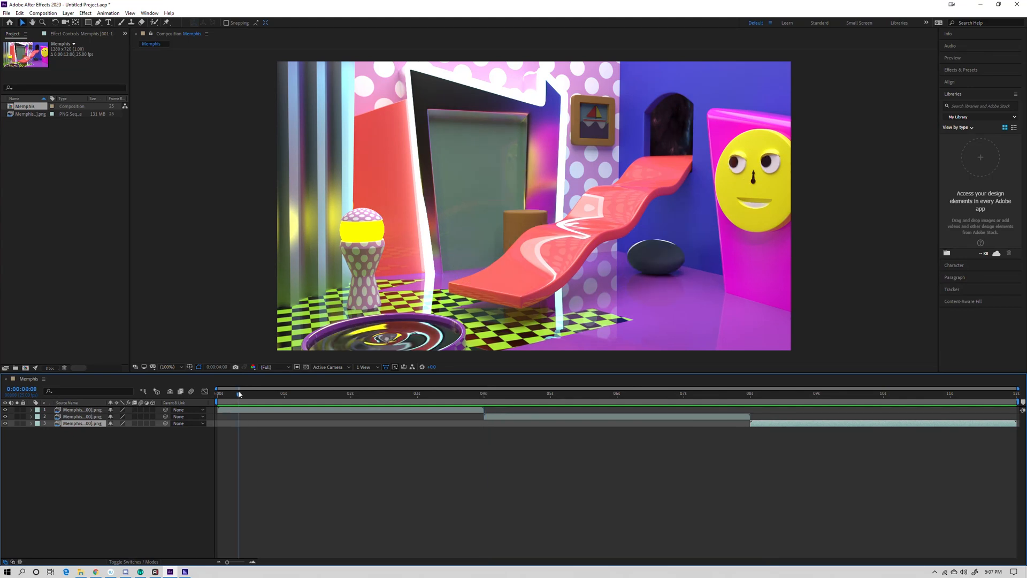
key("space")
left_click_drag(238, 401, 212, 404)
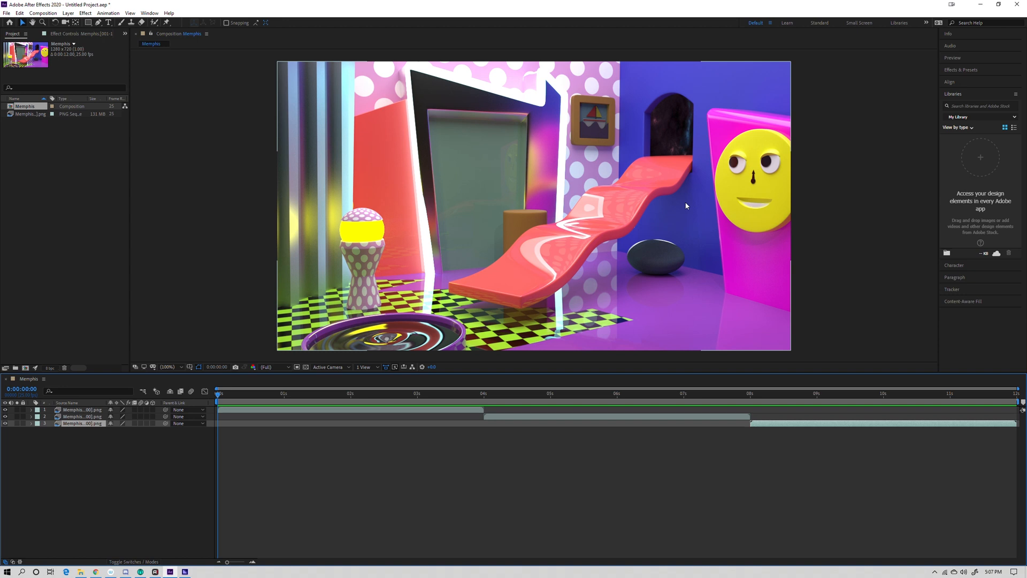
- Export the Memphis composition by adding it to the Adobe Media Encoder queue
left_click(6, 13)
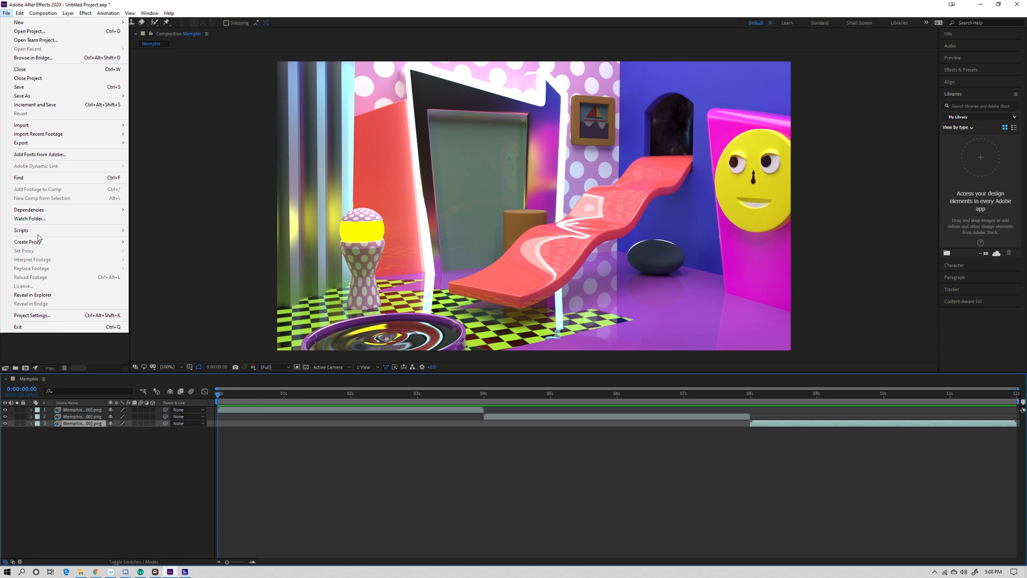
mouse_move(37, 146)
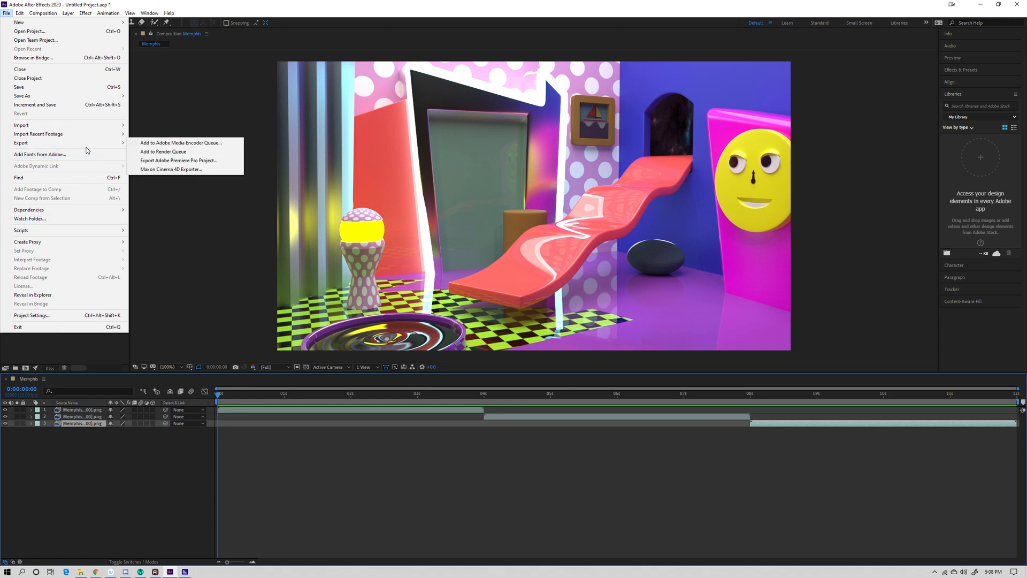
left_click(156, 144)
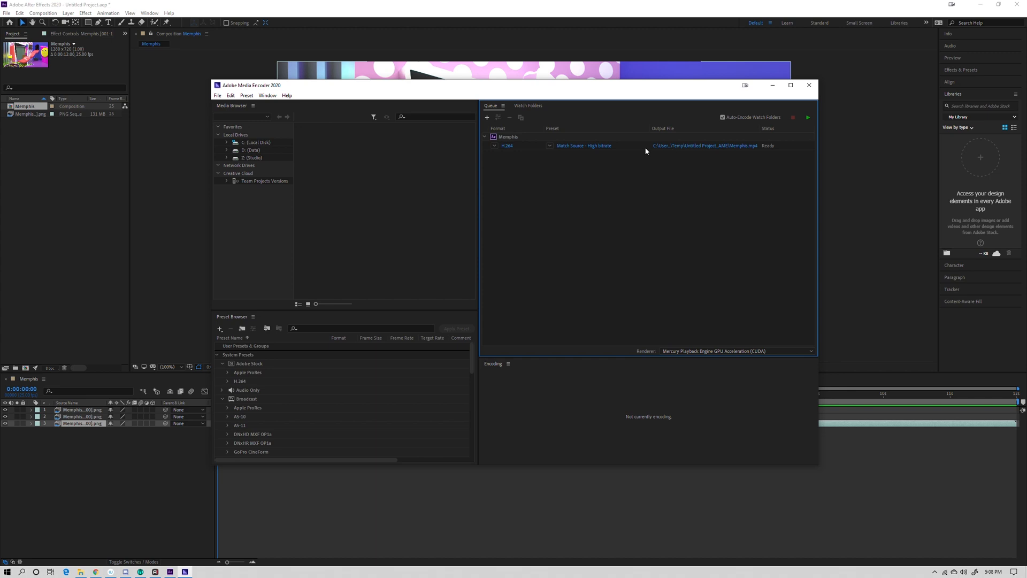
- Open the queued Memphis item's export settings, choose H.264 as the format and accept the settings
left_click(507, 147)
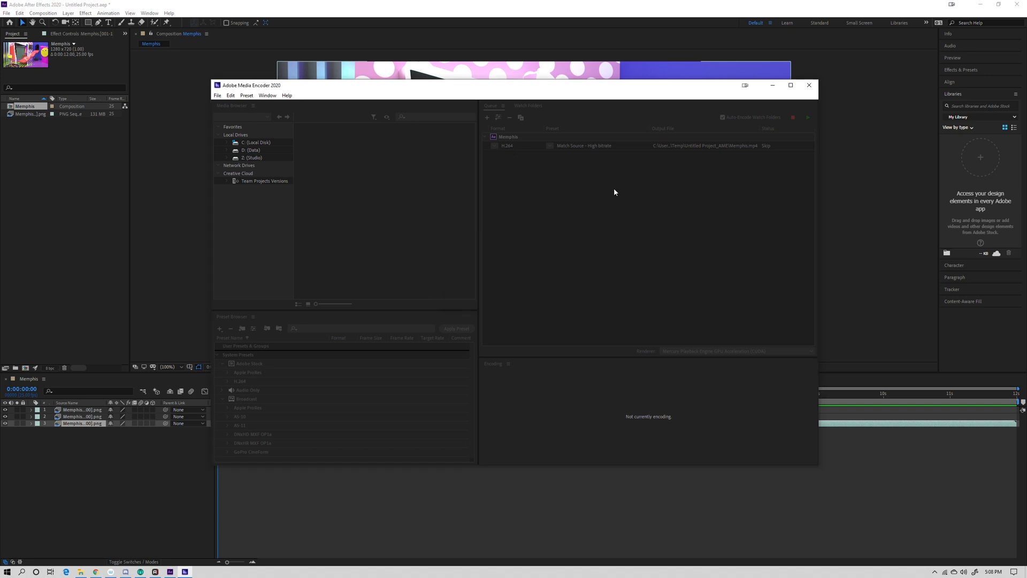
left_click(508, 146)
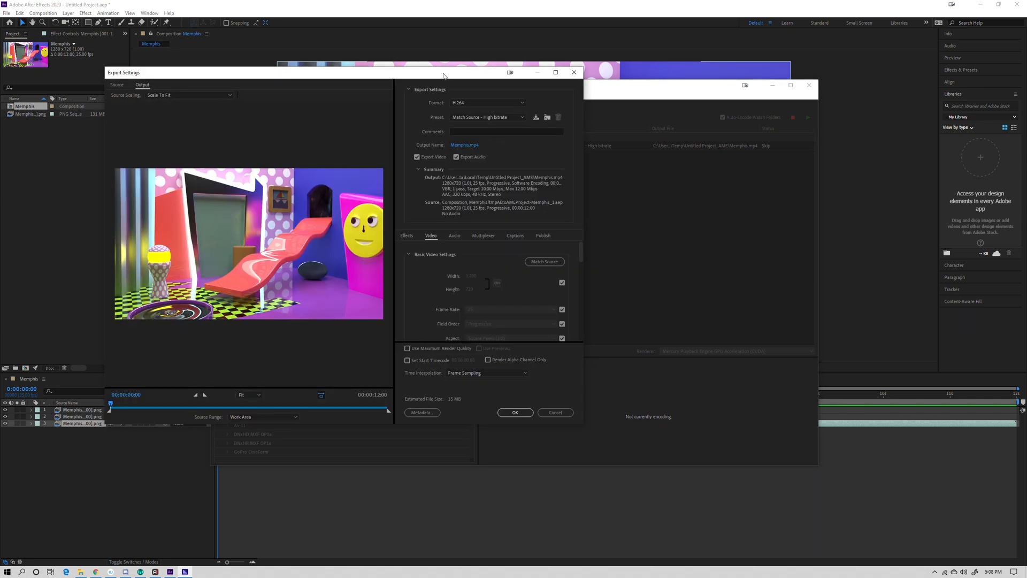
left_click_drag(443, 76, 425, 73)
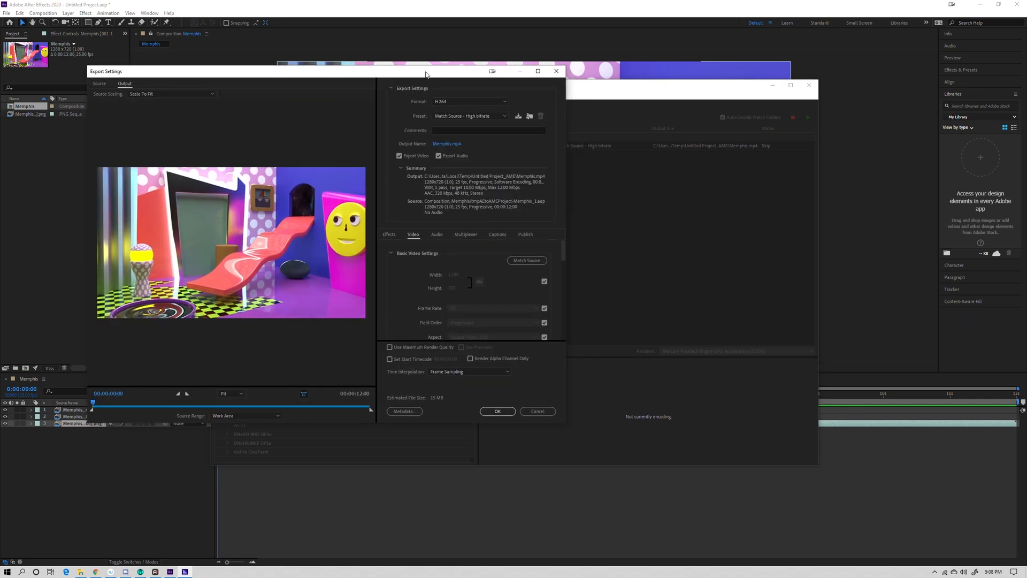
left_click(460, 103)
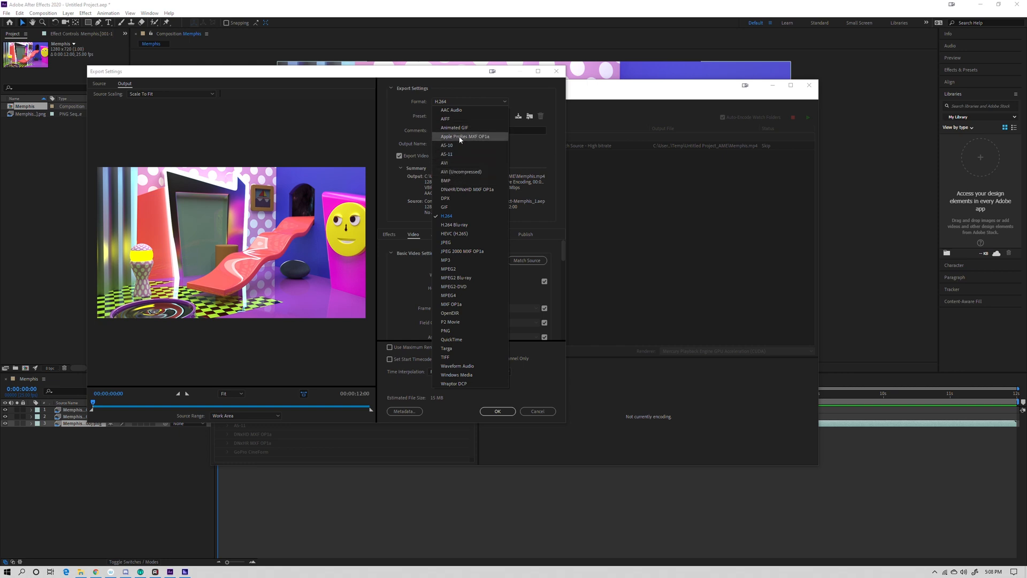
left_click(460, 217)
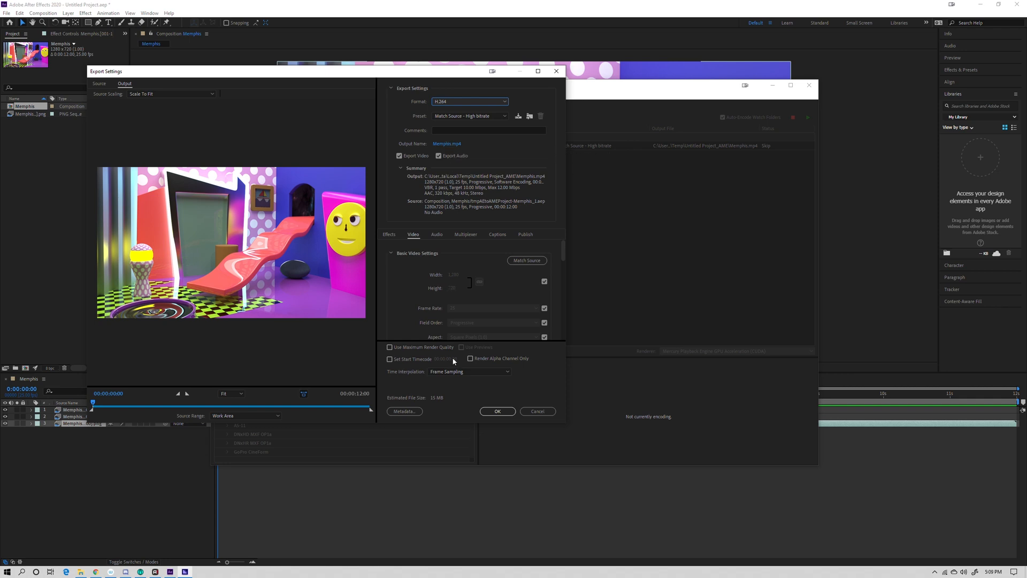
left_click(491, 411)
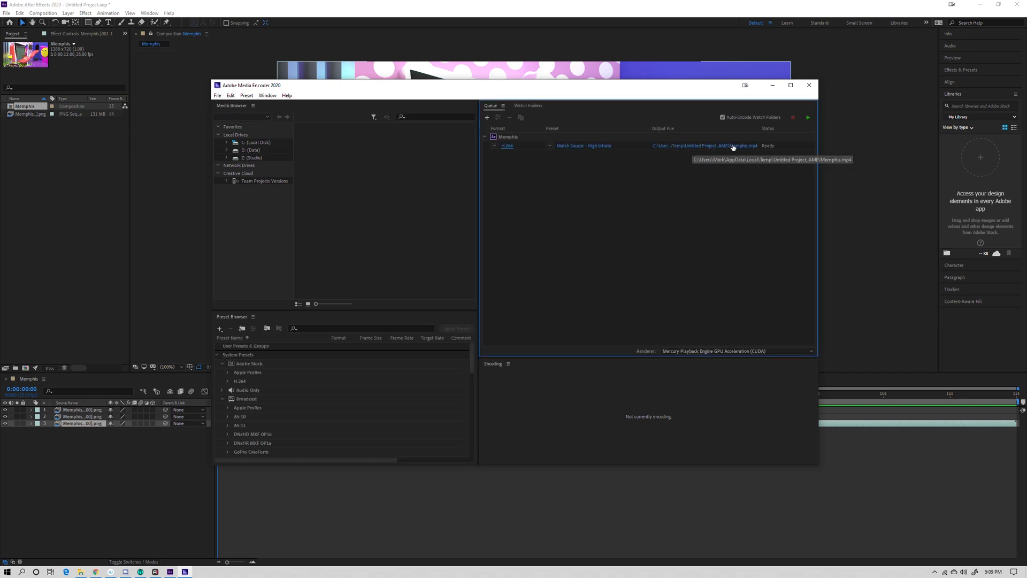
- Open the queued item's output file location and browse to the Projects\Arty\Mephis01 folder on the Studio (Z:) drive
left_click(683, 146)
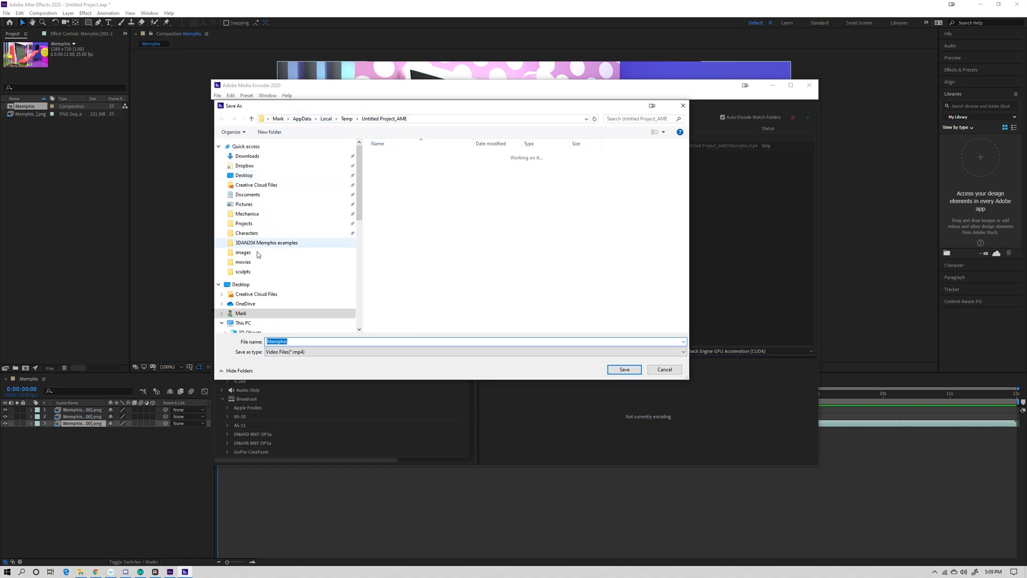
left_click_drag(360, 212, 359, 270)
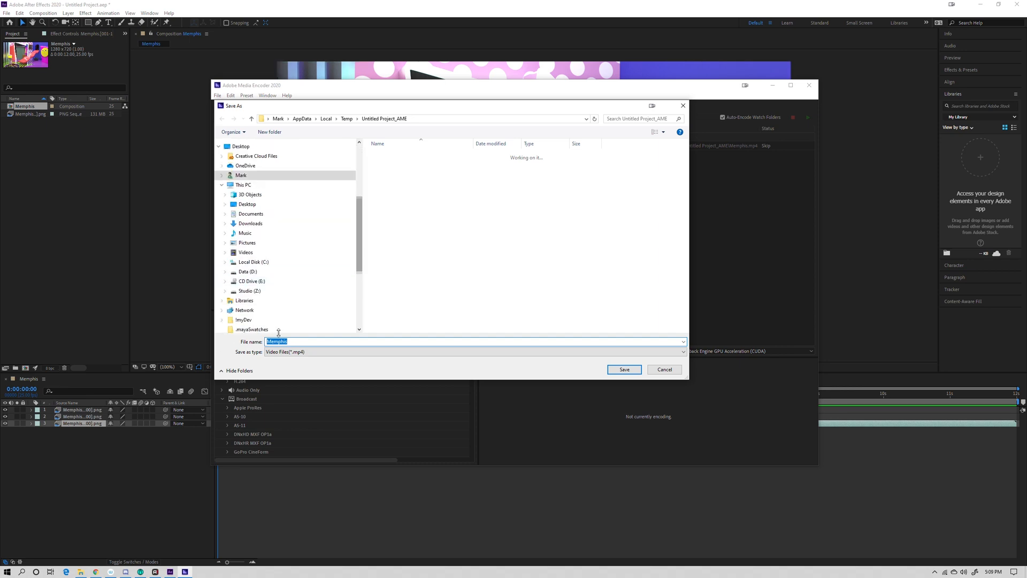
scroll(250, 246, "down", 2)
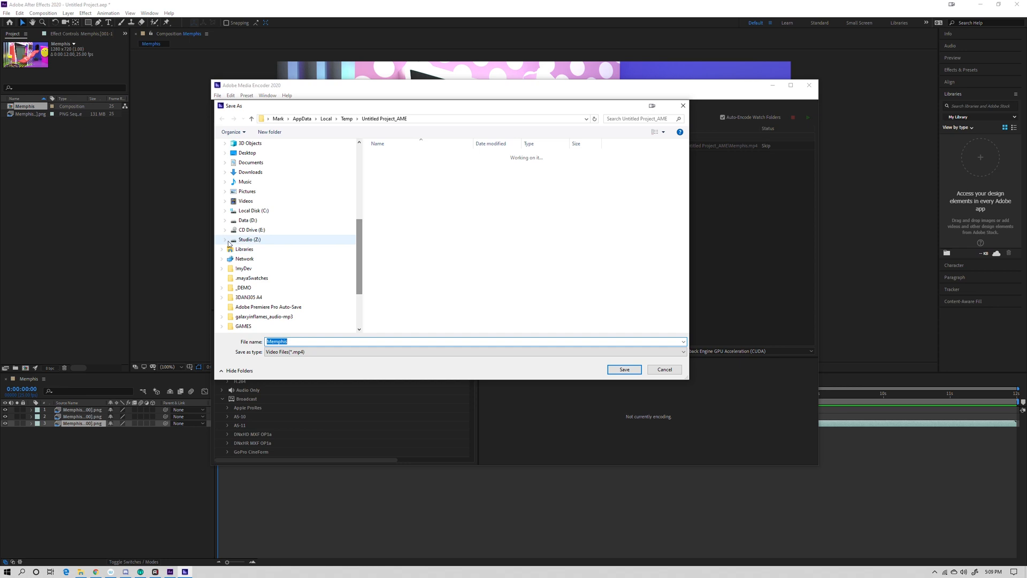
left_click(249, 240)
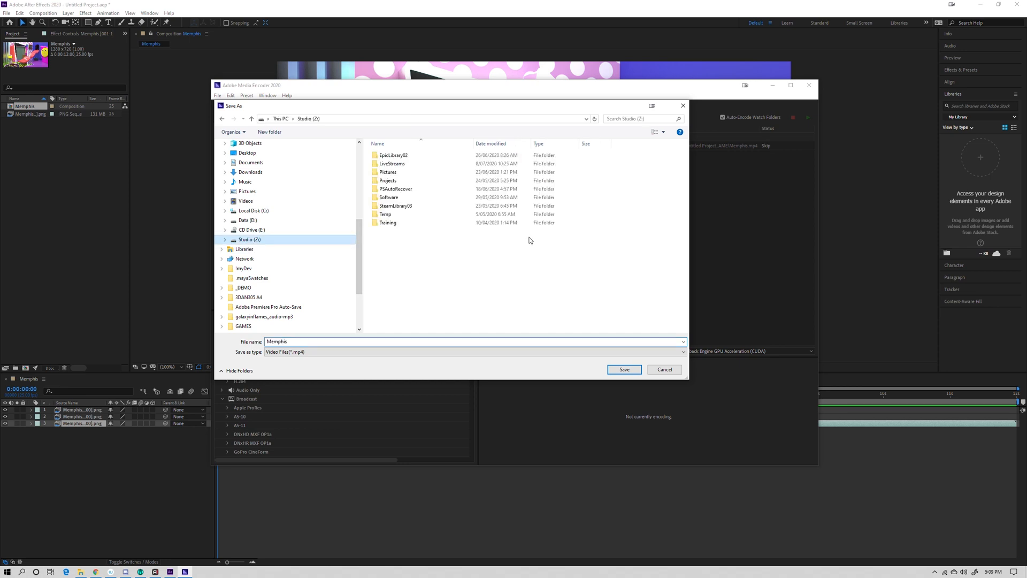
double_click(390, 181)
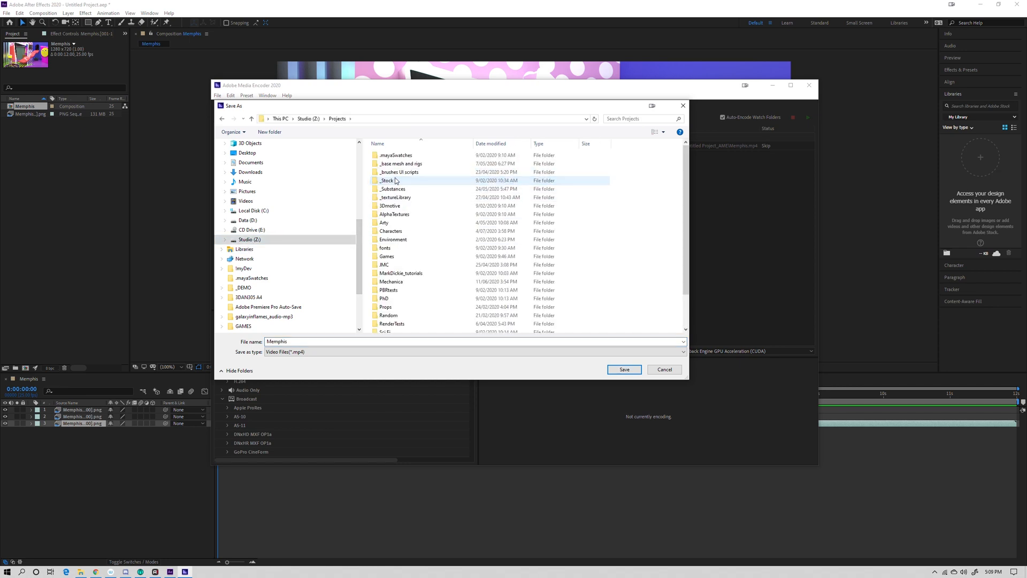
double_click(398, 223)
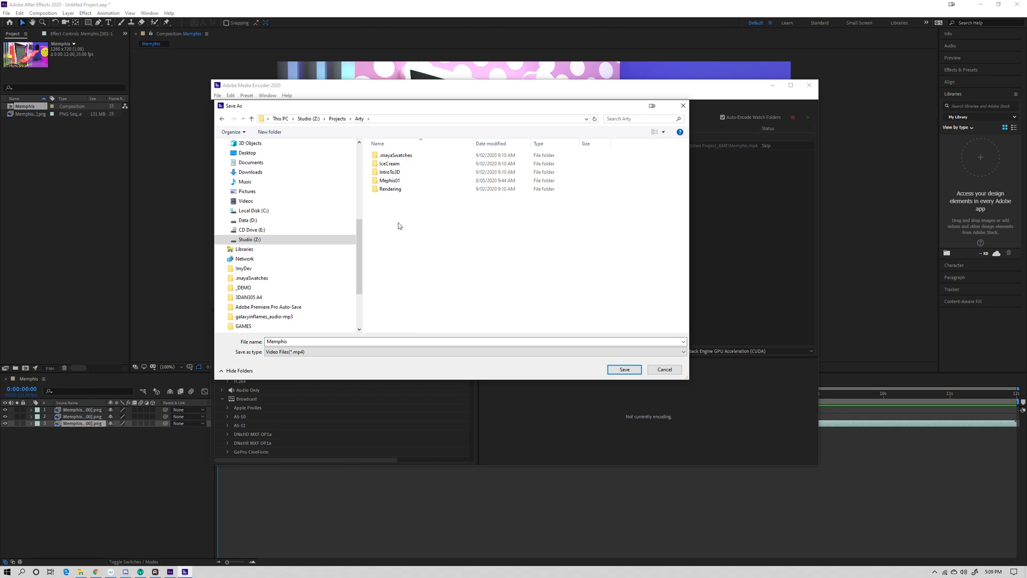
double_click(396, 181)
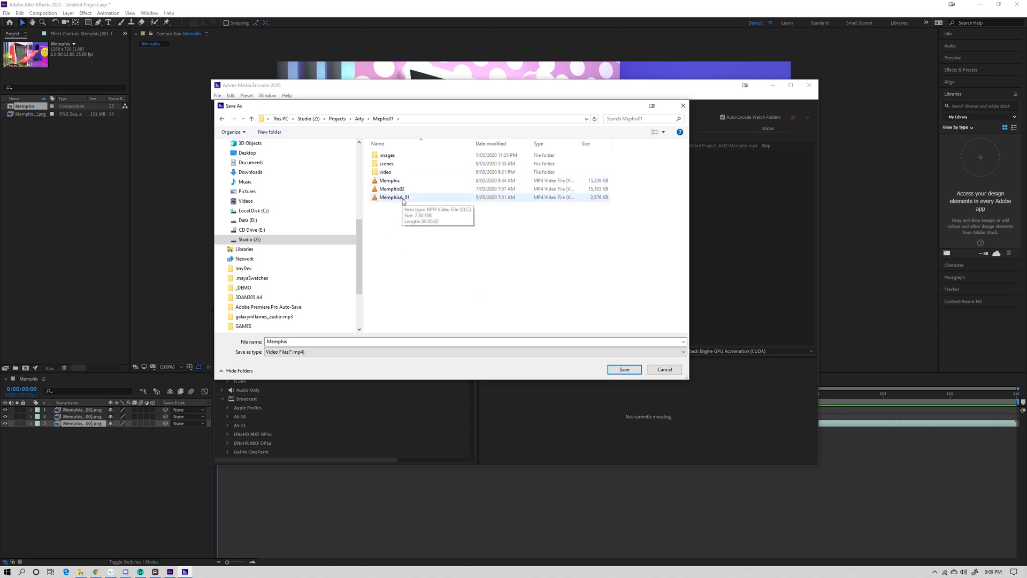
- Name the output video Memphis03, save the output location and start encoding the queue
left_click(498, 189)
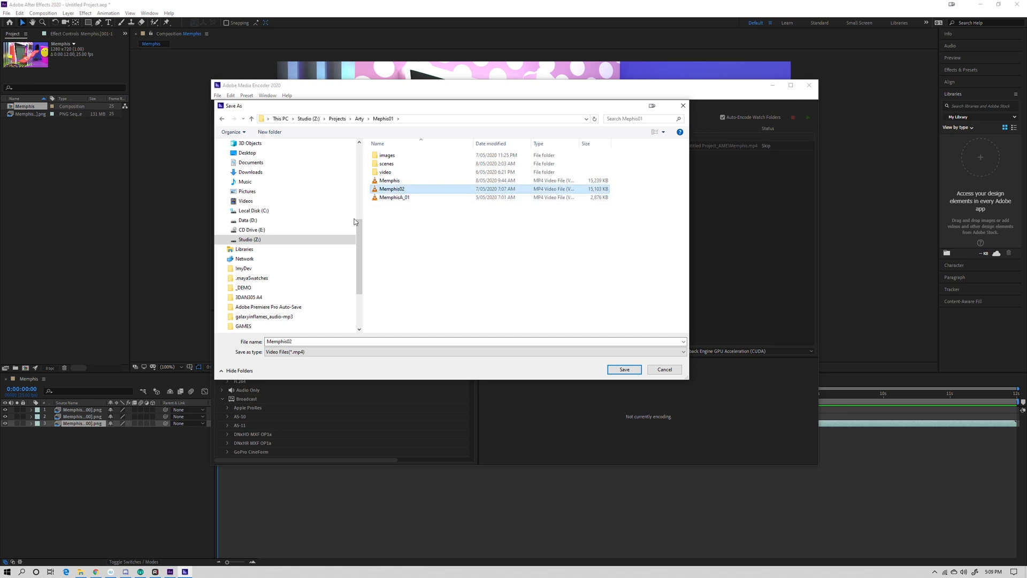
left_click(296, 342)
left_click_drag(296, 342, 291, 342)
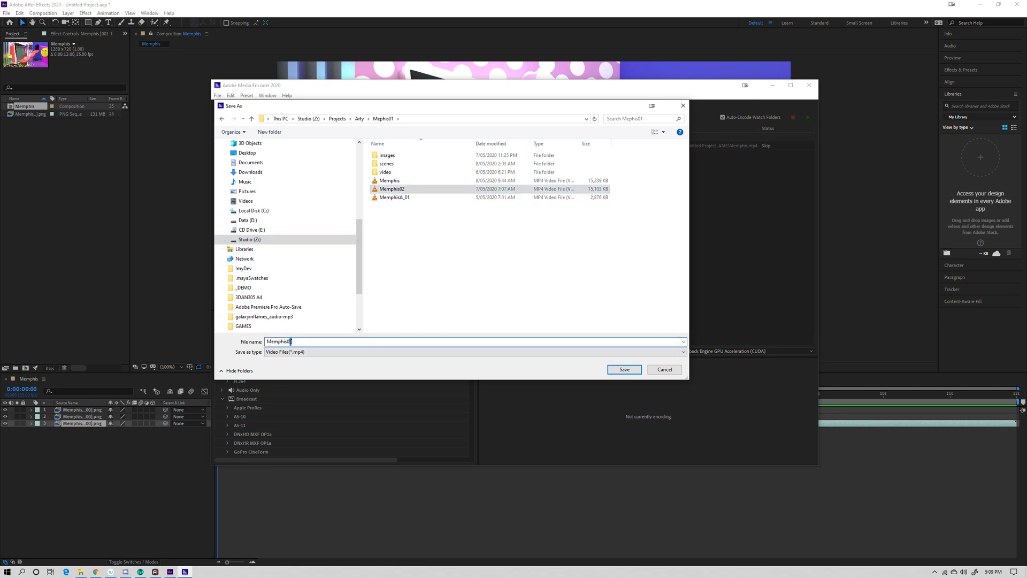
type("3")
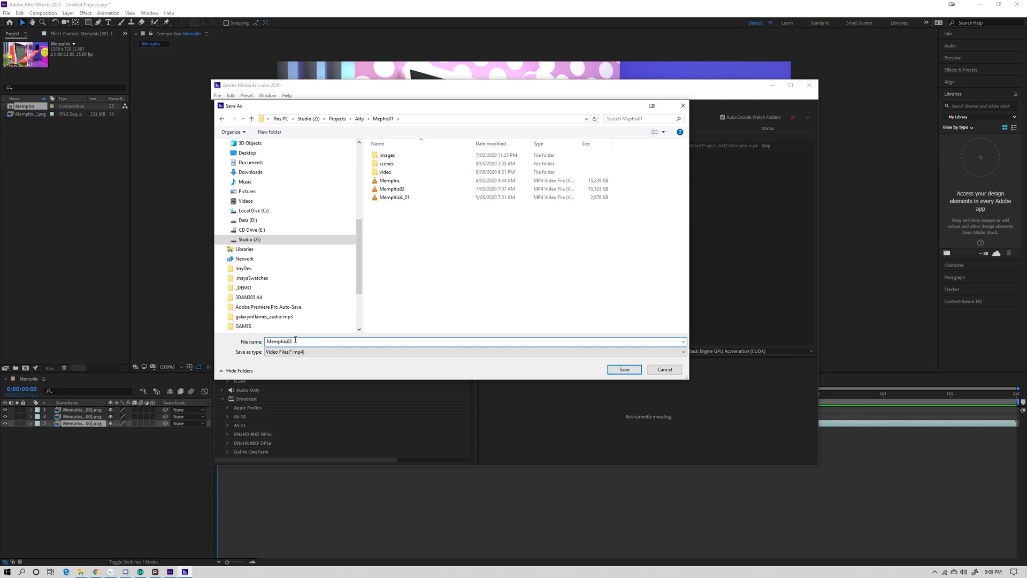
left_click(613, 369)
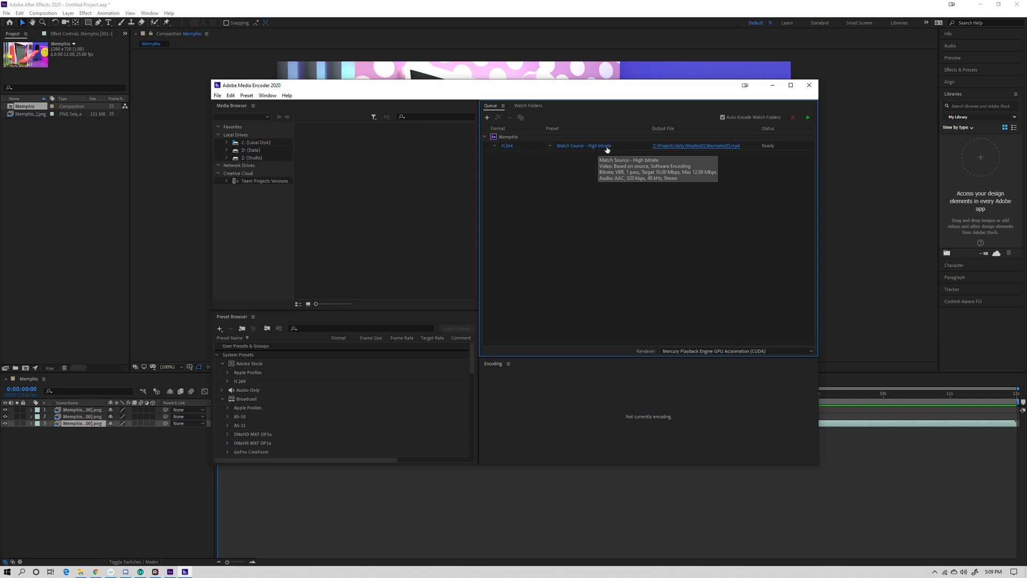
left_click(807, 116)
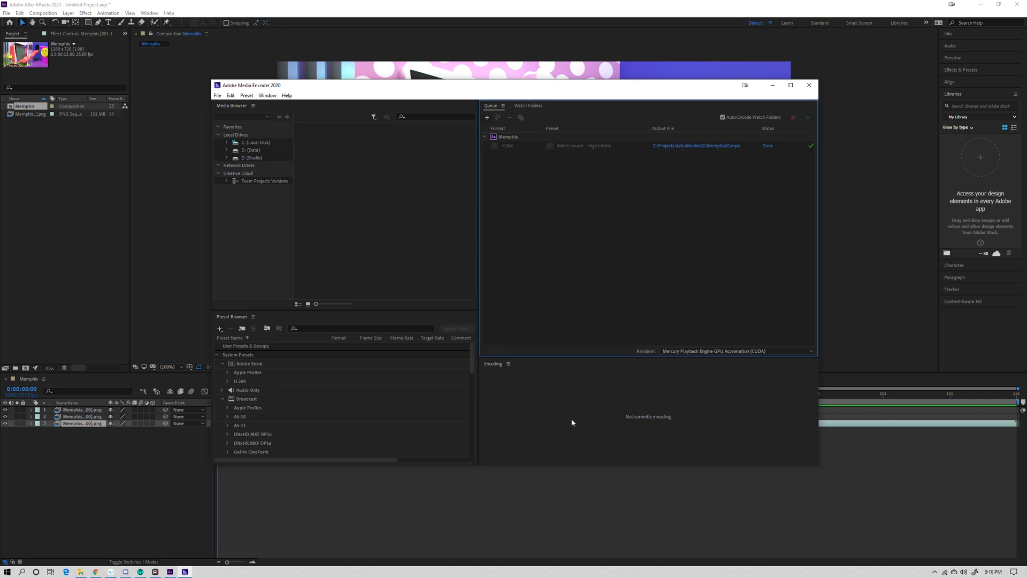
- Switch to File Explorer, open the Mephis01 folder, play Memphis03 in VLC to check the render, and close the player
left_click(81, 571)
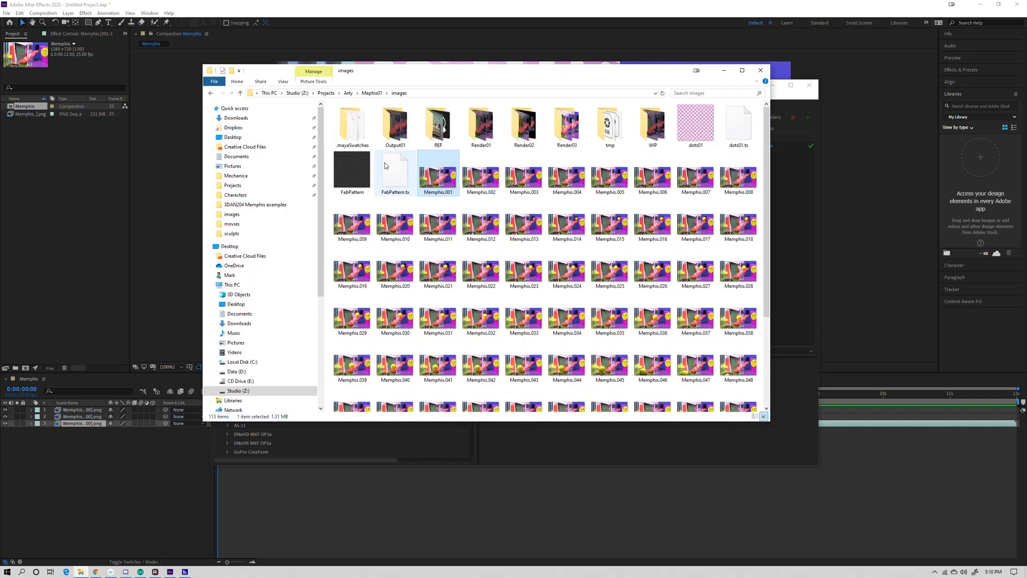
left_click(372, 92)
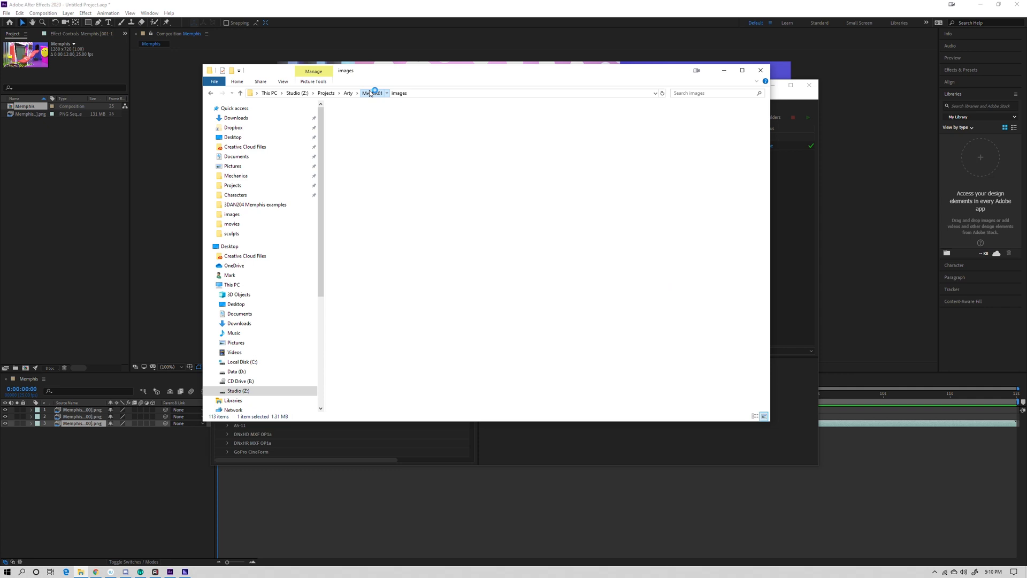
left_click(346, 159)
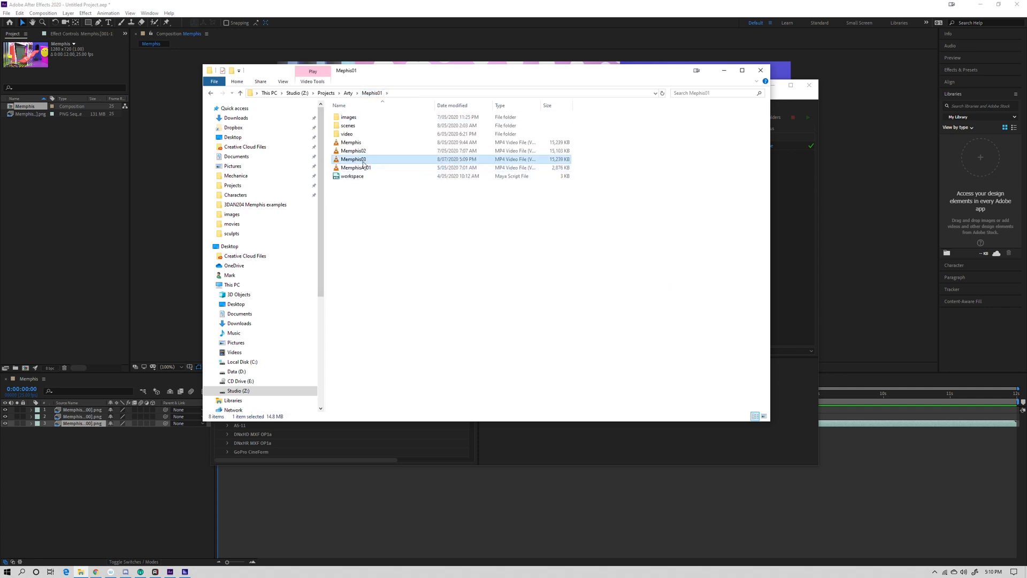
double_click(364, 162)
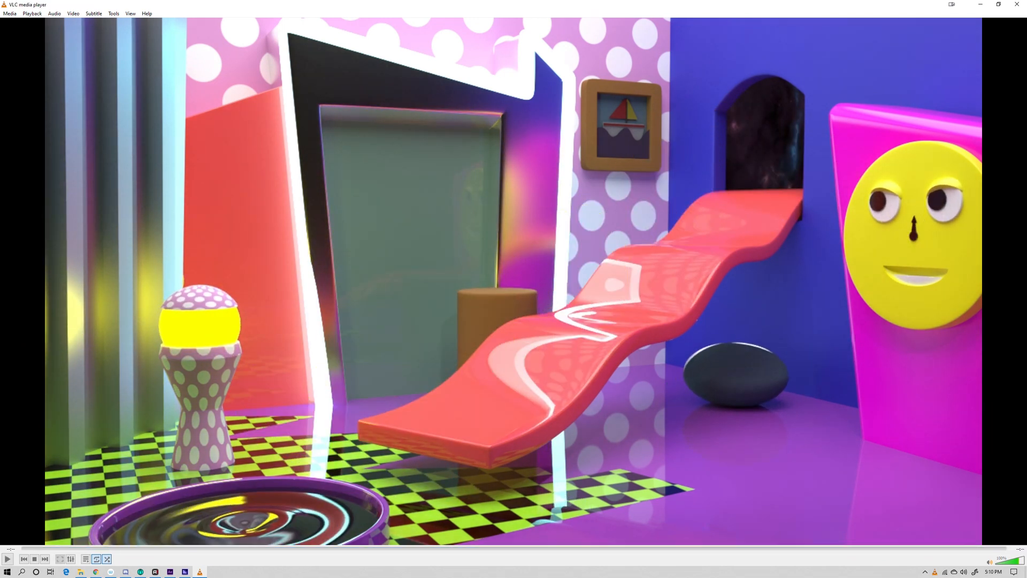
left_click(1018, 6)
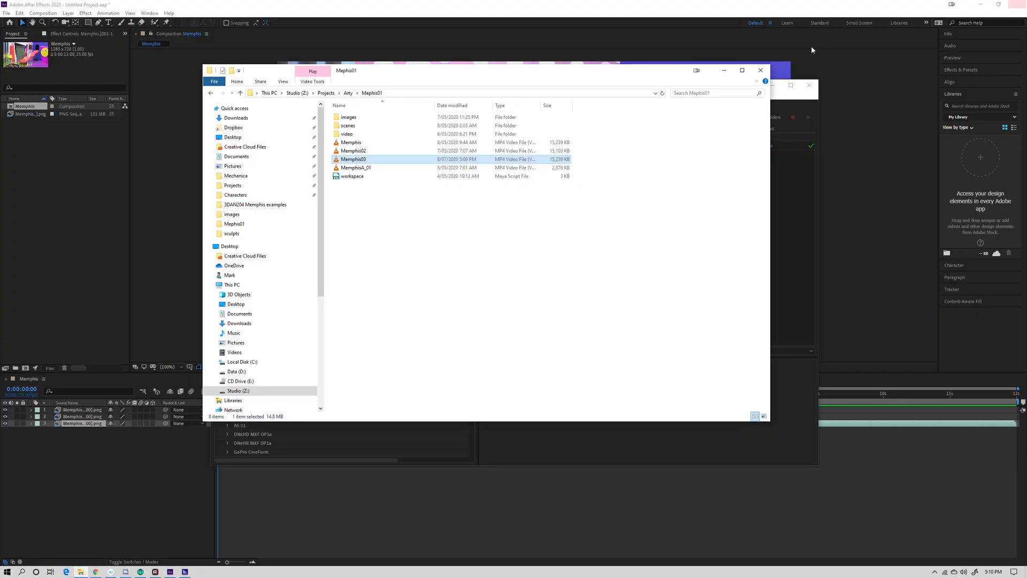
left_click_drag(620, 78, 493, 194)
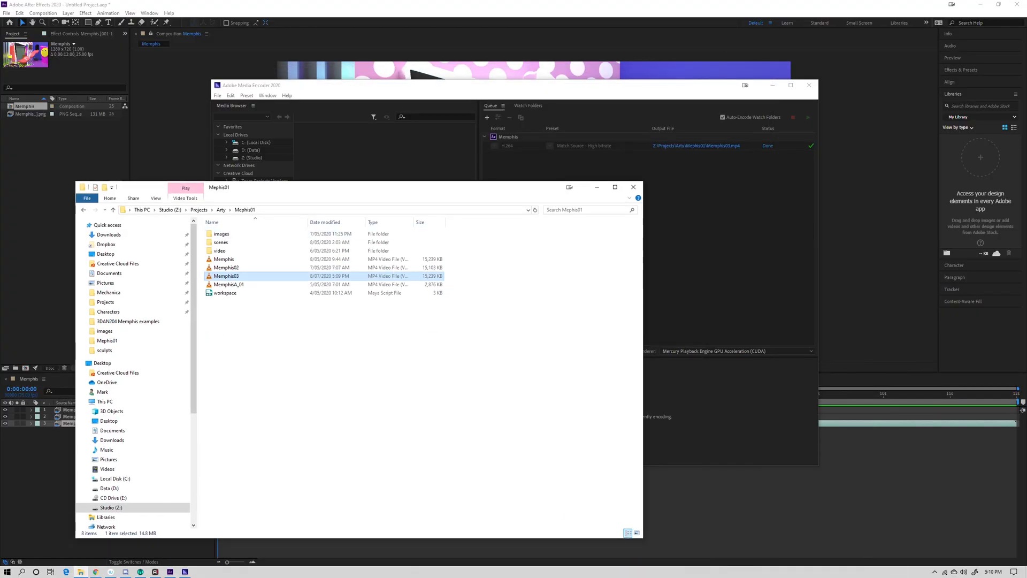